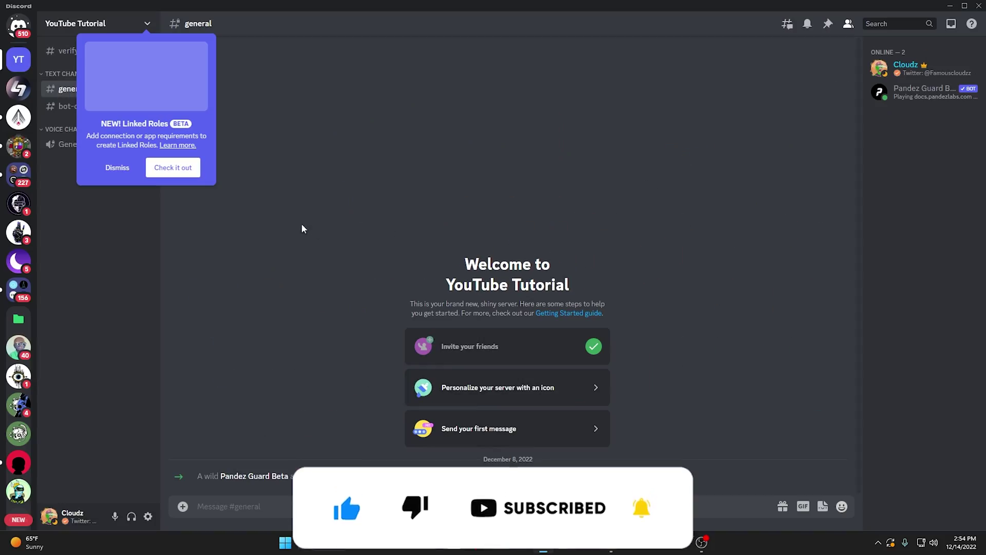
- Dismiss the Linked Roles announcement in the YouTube Tutorial server
left_click(109, 168)
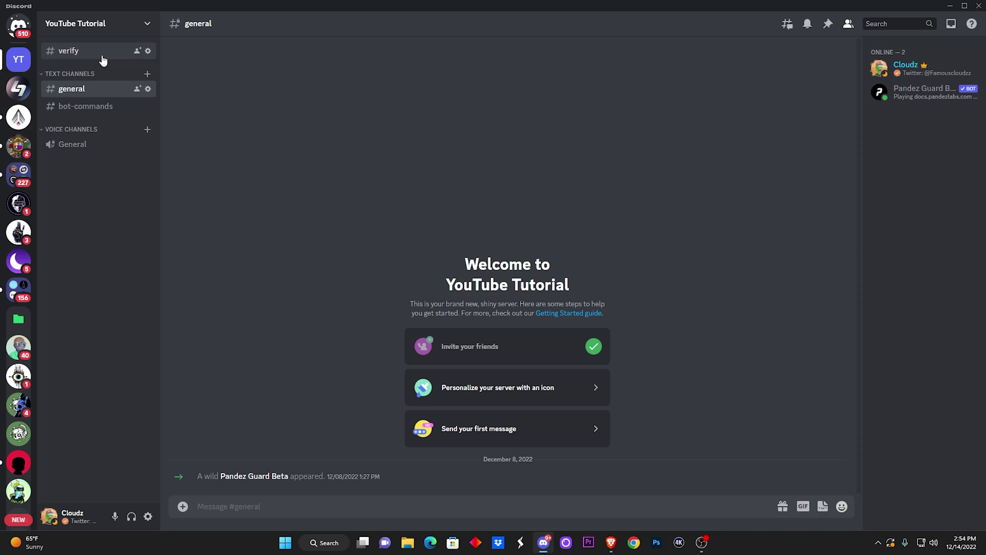
- Create a new role from the YouTube Tutorial server's Roles settings
left_click(108, 29)
left_click(102, 91)
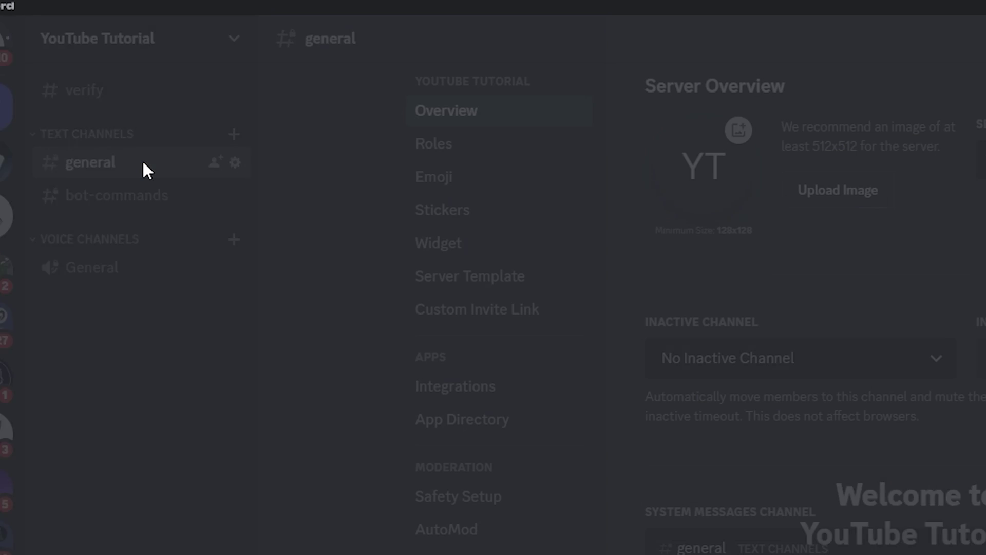
left_click(427, 145)
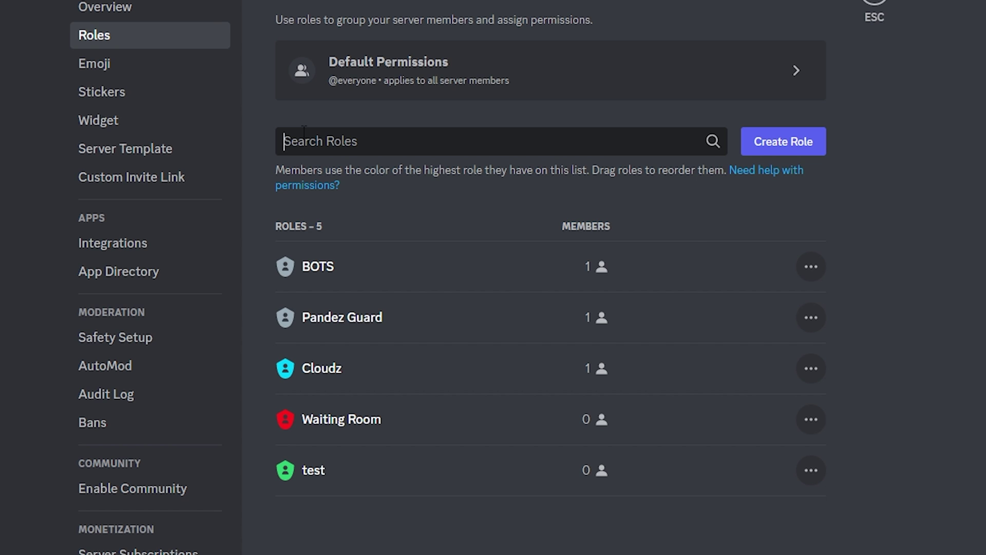
left_click(846, 246)
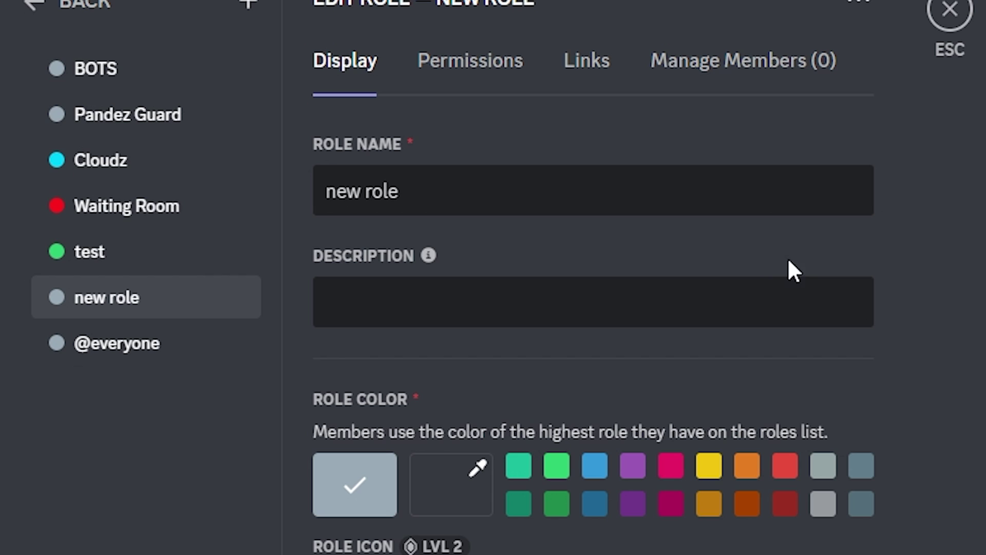
- Name the new role 'Giveaway', save it, and close Server Settings
double_click(460, 201)
key("ctrl+a")
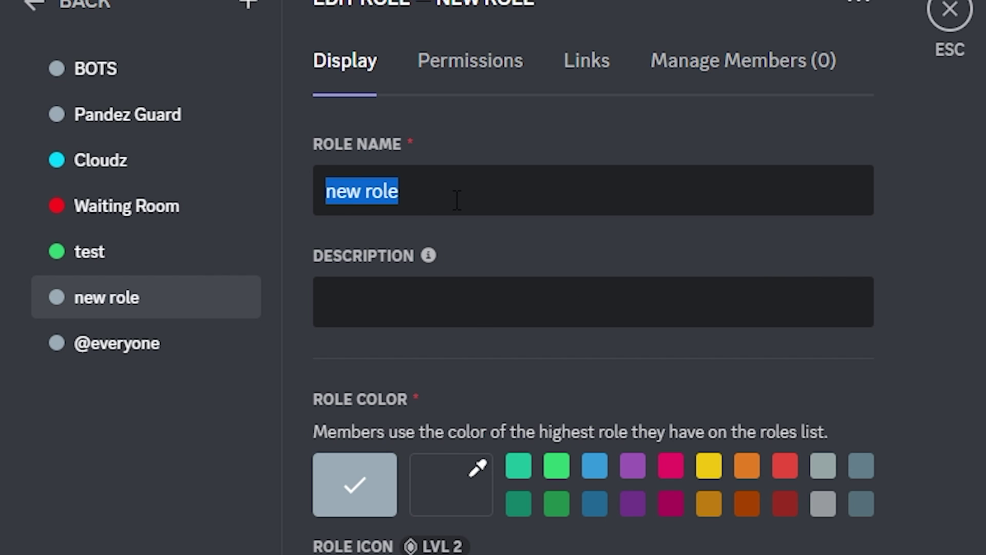
type("Givce")
key("BackSpace")
key("BackSpace")
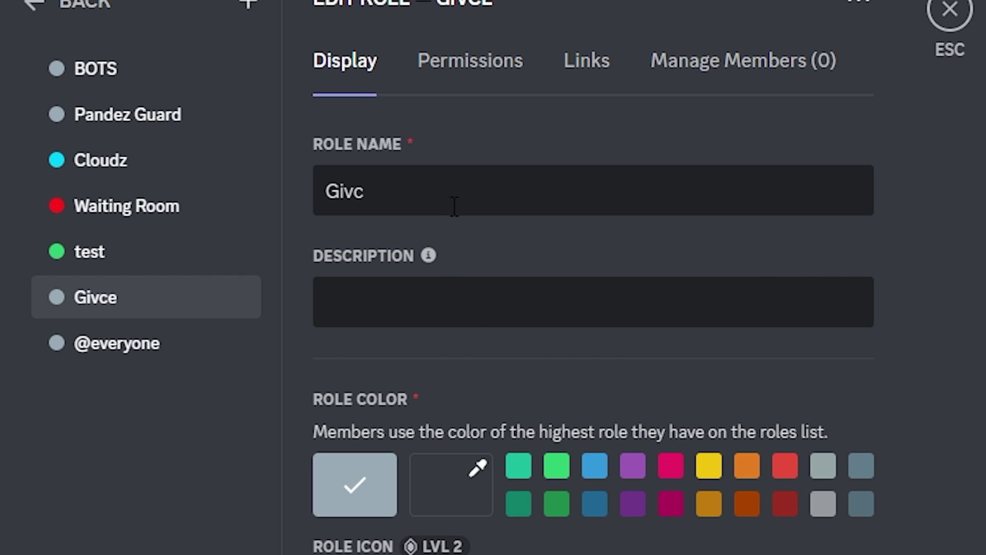
type("eaway")
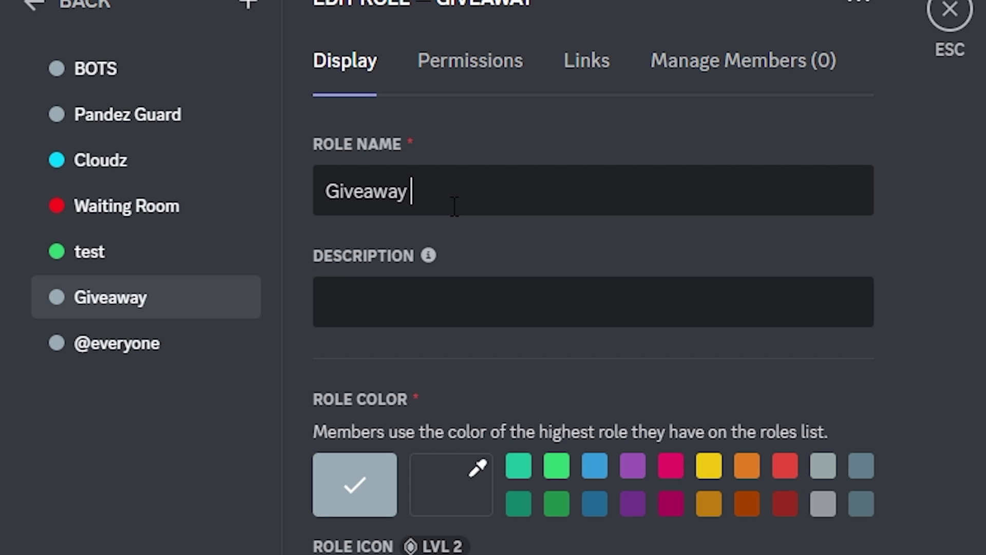
scroll(455, 207, "down", 10)
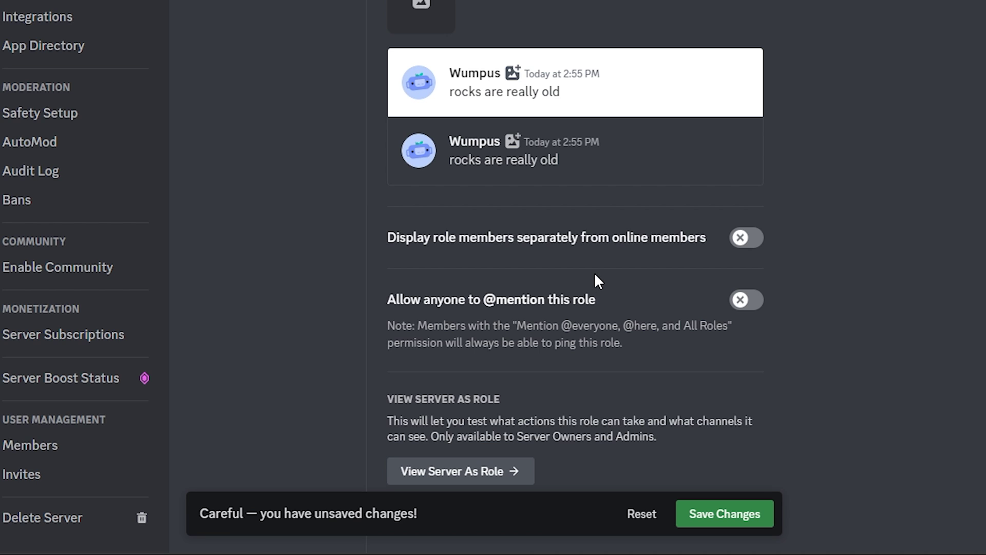
left_click(734, 514)
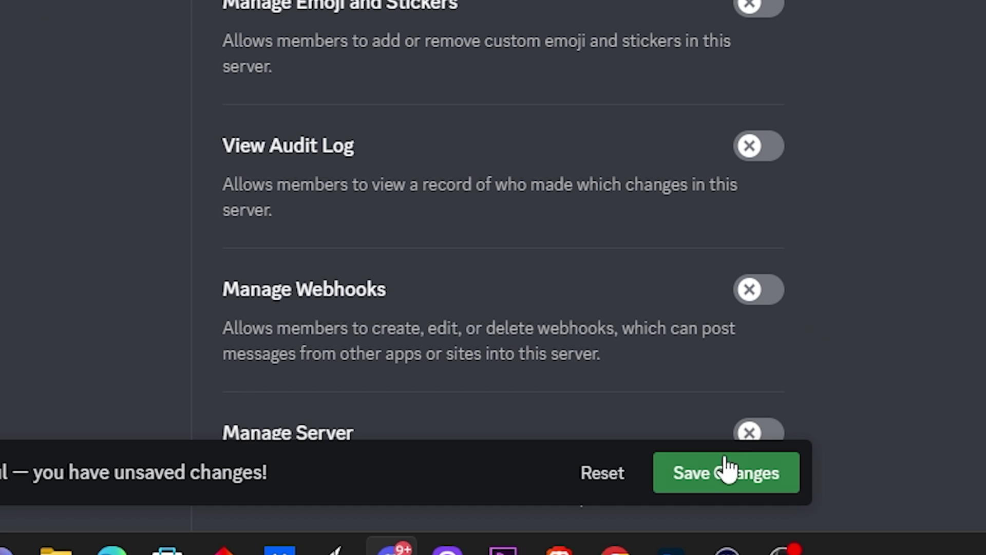
left_click(724, 473)
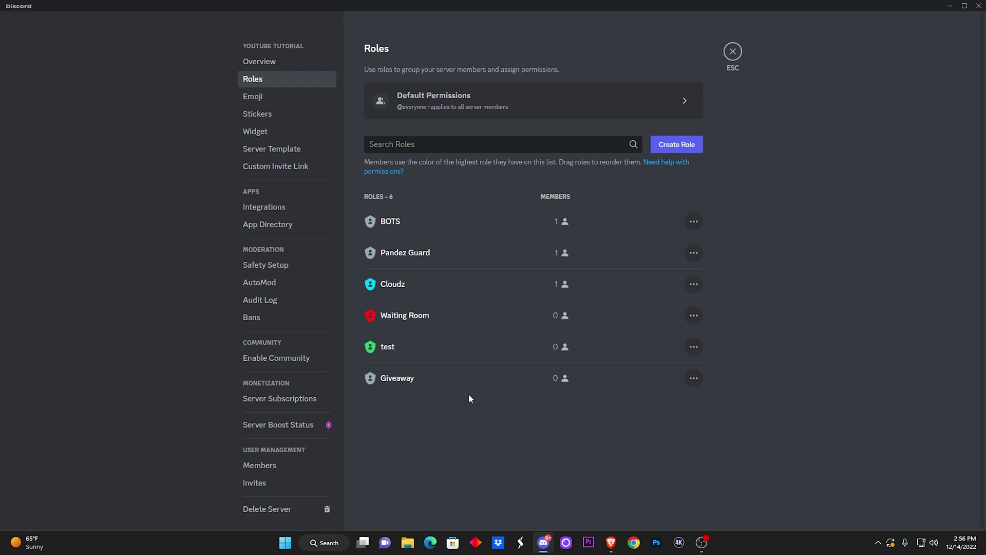
key("Escape")
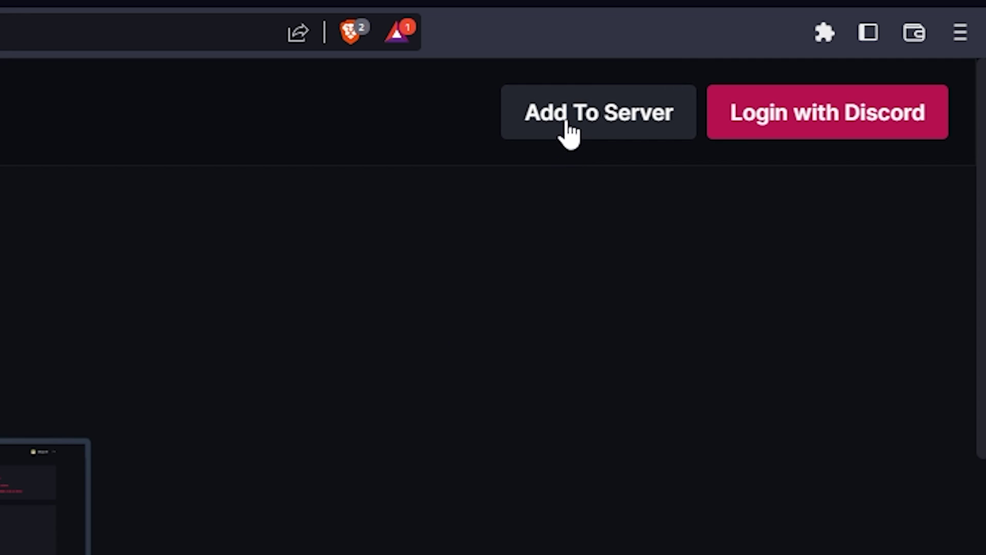
- Start adding the Dyno bot to a server on the Free Plan from dyno.gg
left_click(567, 134)
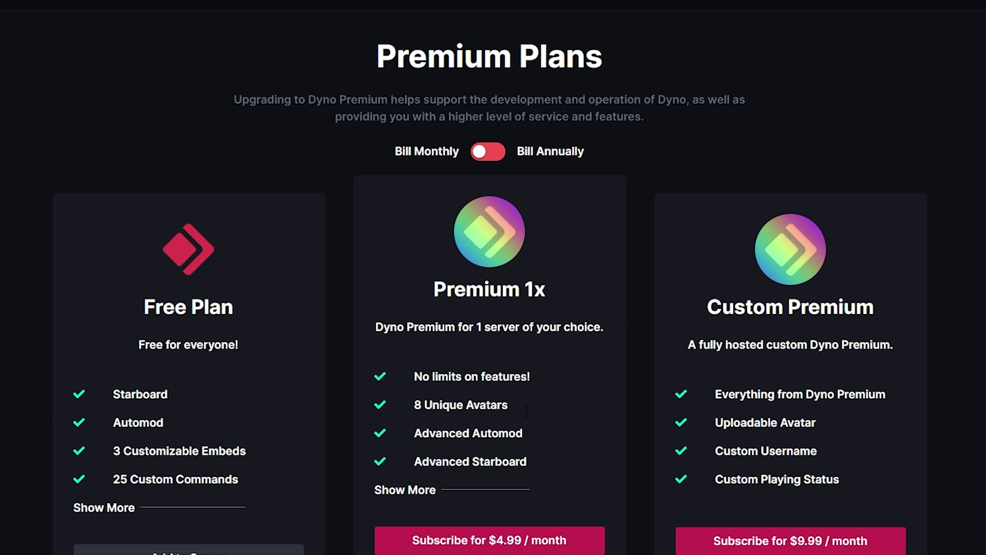
scroll(678, 380, "down", 5)
scroll(627, 359, "up", 3)
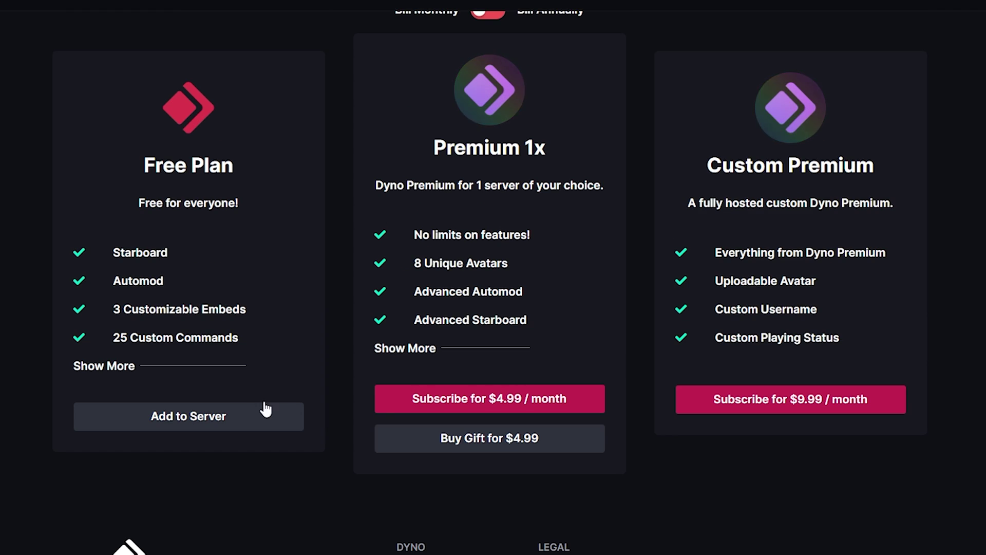
left_click(165, 417)
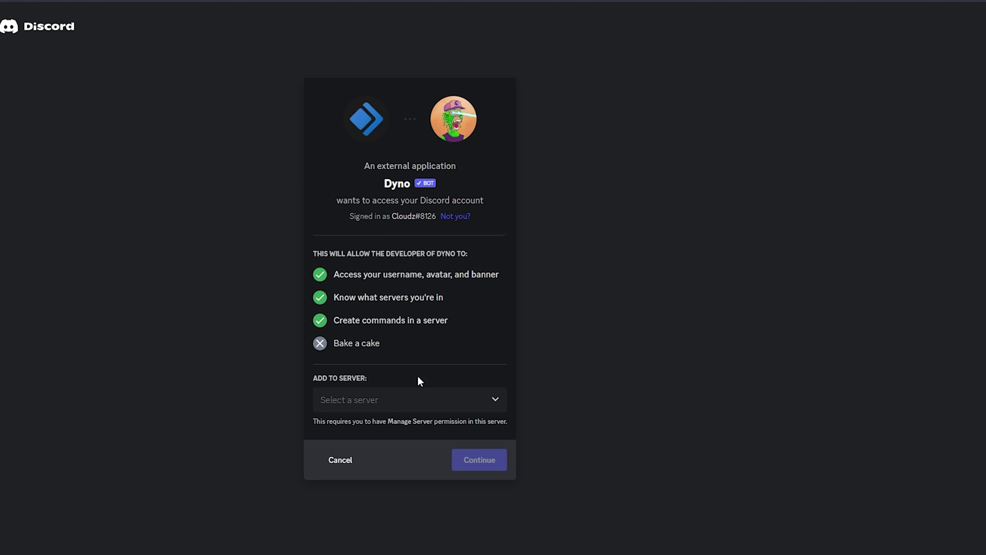
- Choose YouTube Tutorial as the server and authorize Dyno with all listed permissions
left_click(378, 406)
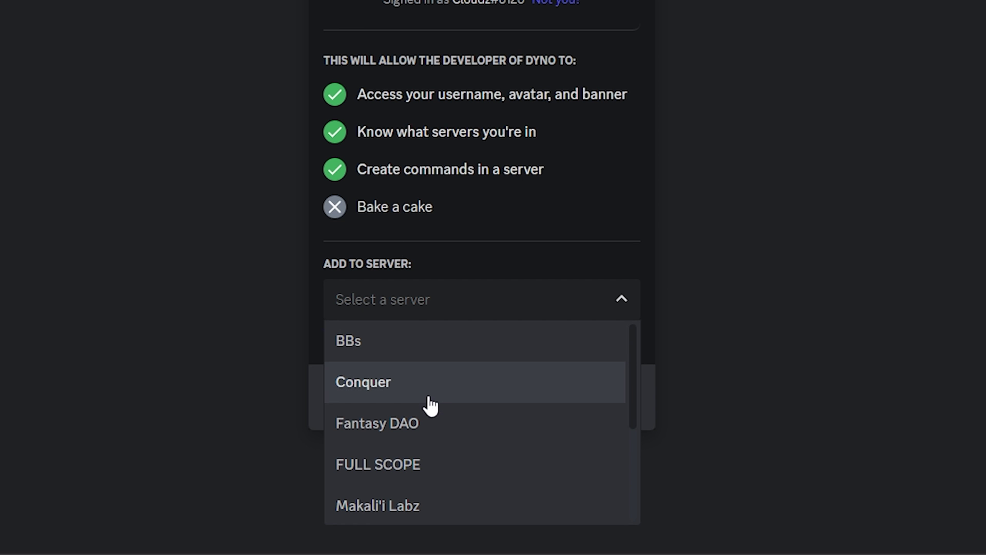
scroll(430, 404, "down", 2)
scroll(426, 400, "down", 2)
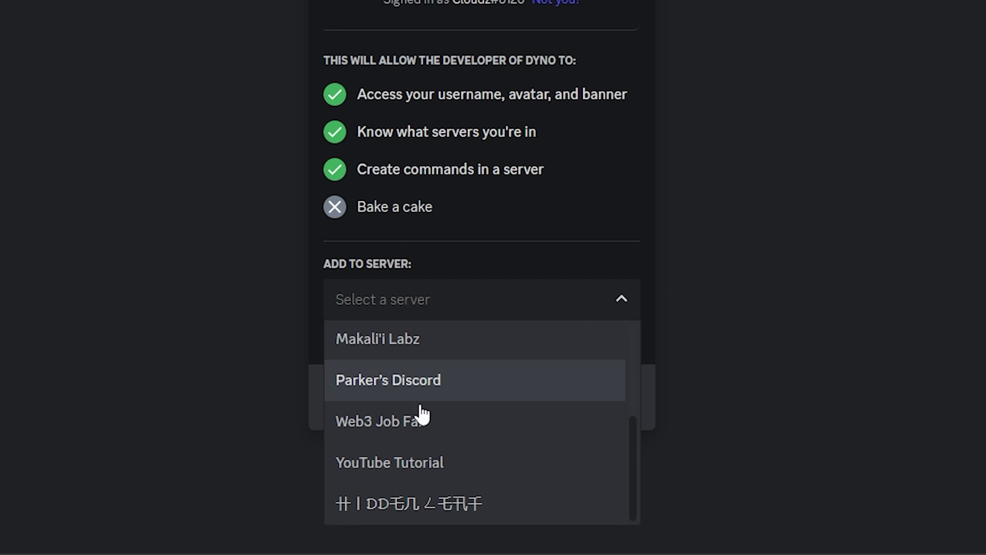
left_click(381, 463)
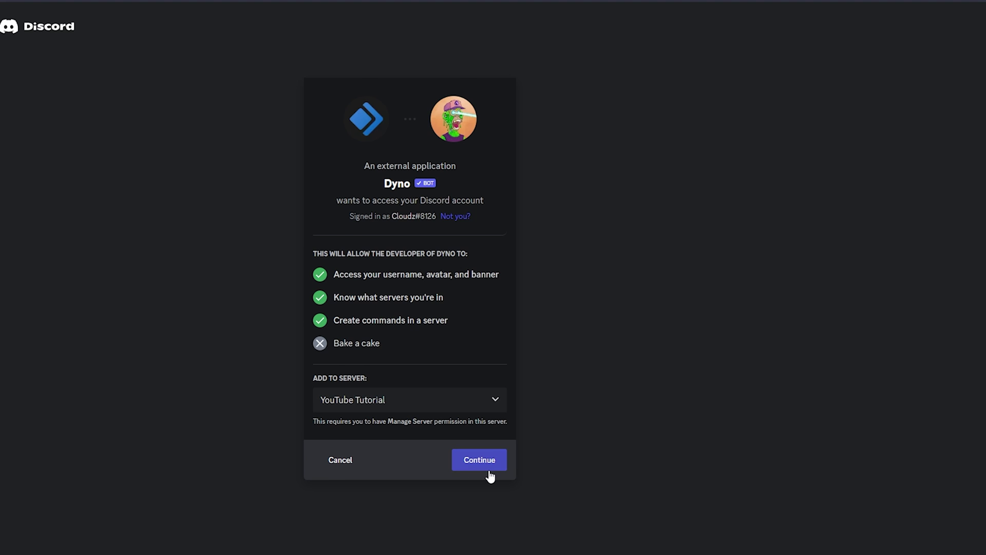
left_click(603, 403)
scroll(421, 209, "down", 5)
scroll(421, 210, "down", 3)
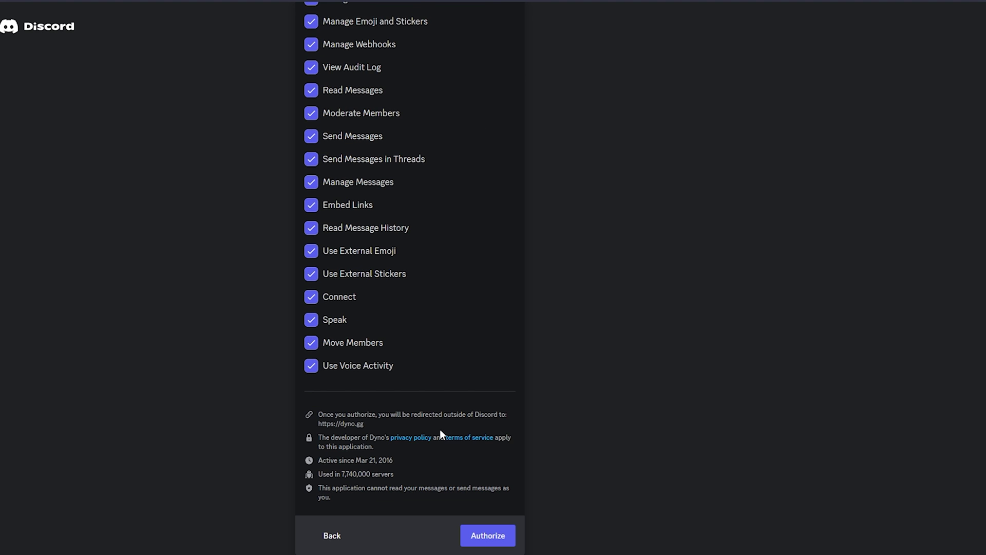
left_click(502, 534)
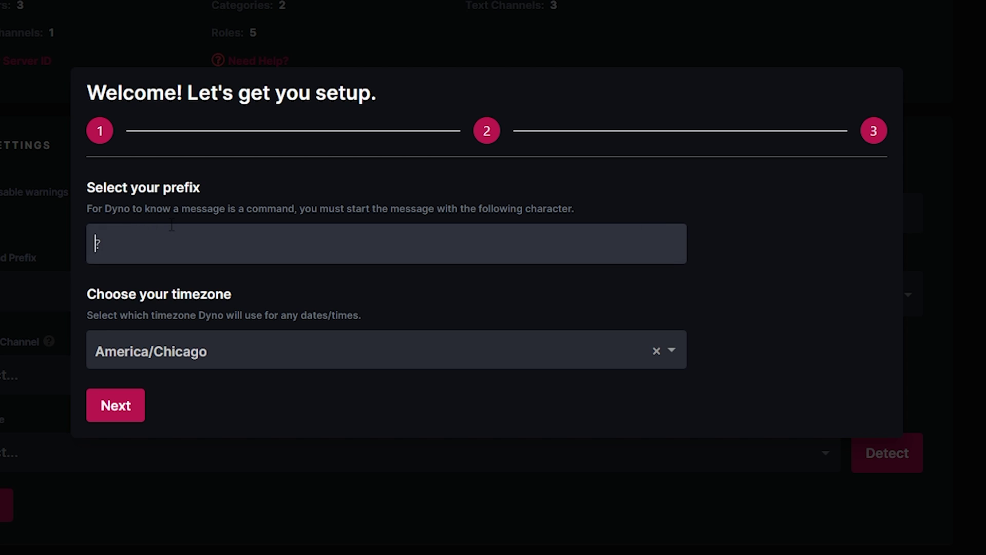
- Finish Dyno's setup with / as prefix and bot-commands as the updates channel
type("/")
left_click(130, 415)
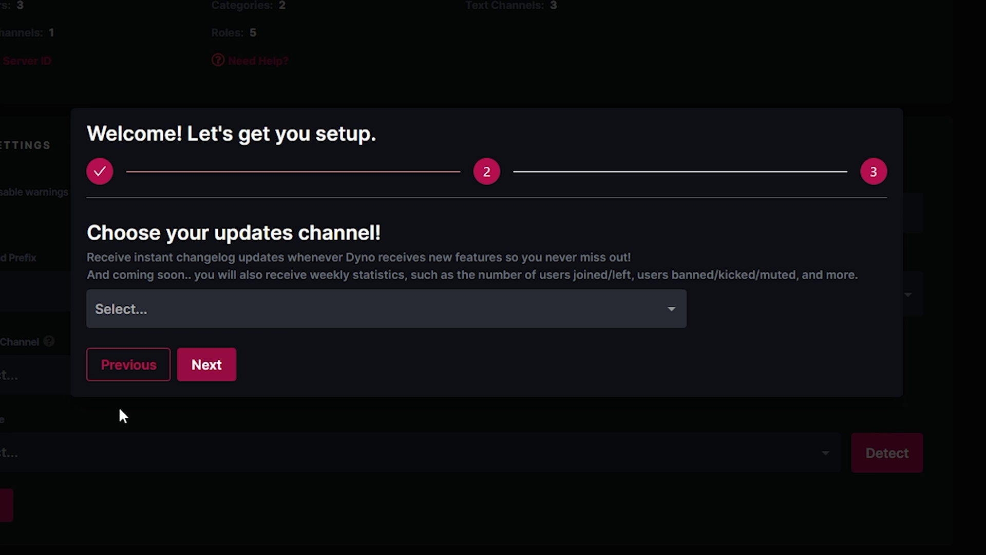
left_click(174, 303)
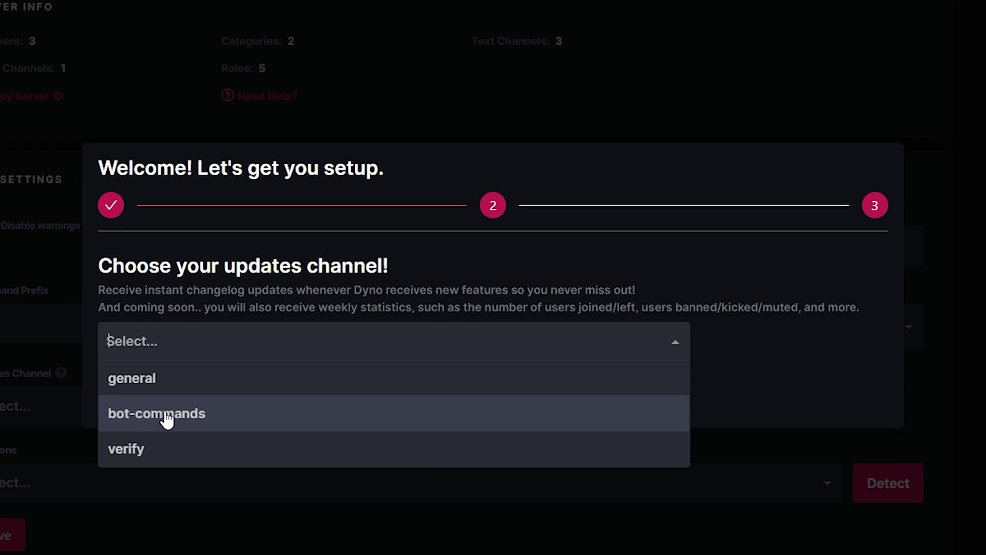
left_click(167, 419)
left_click(228, 403)
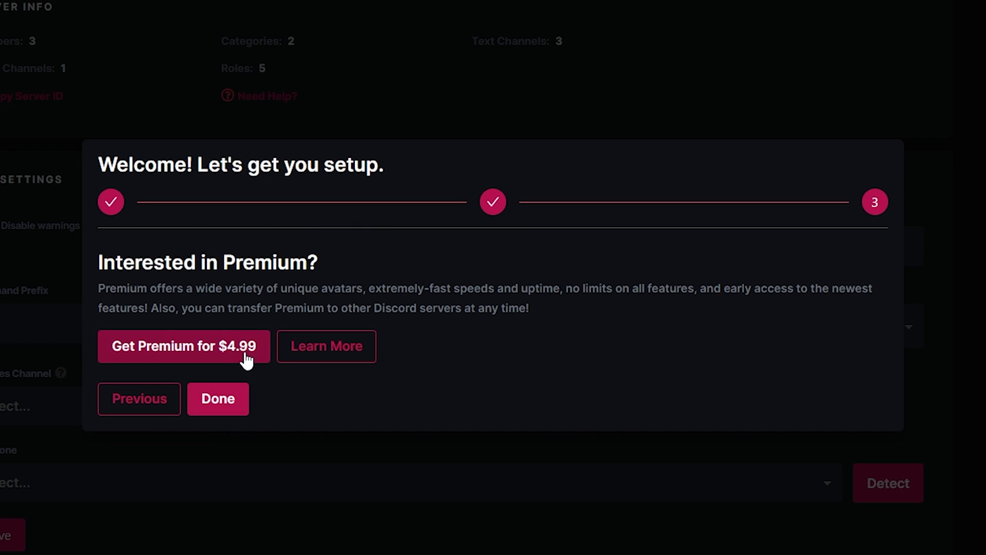
left_click(215, 402)
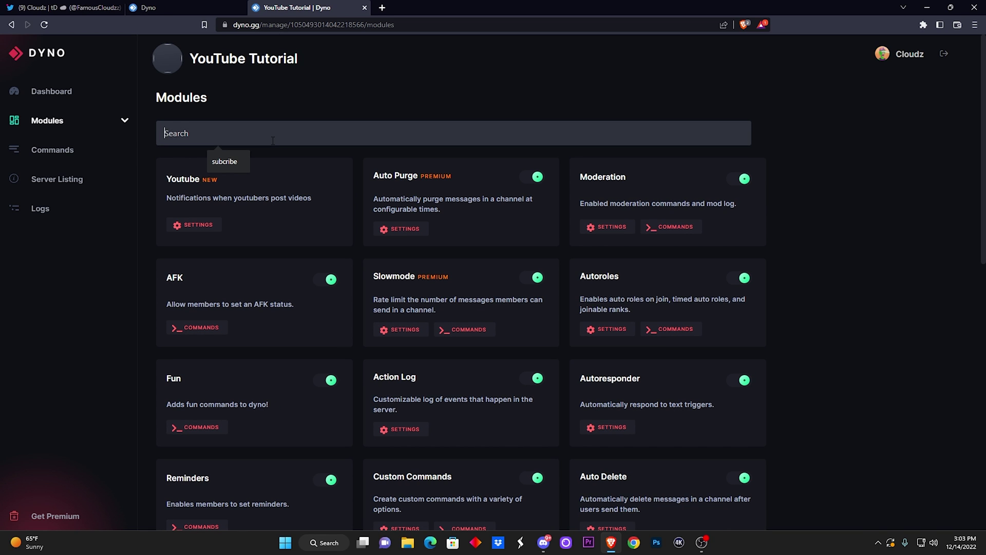
- Start a plain-message reaction role named 'React Roles' in Dyno's Reaction Roles module
type("react")
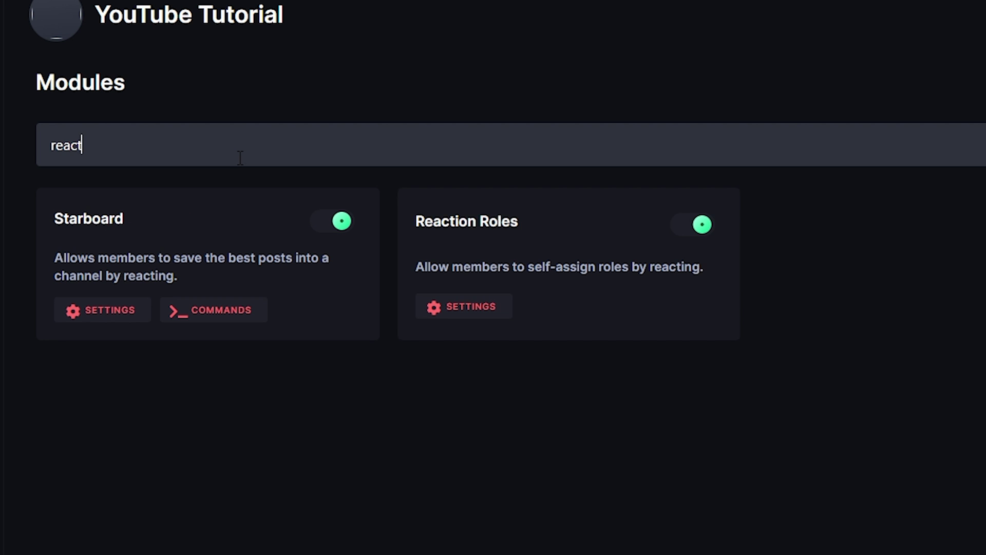
left_click(485, 314)
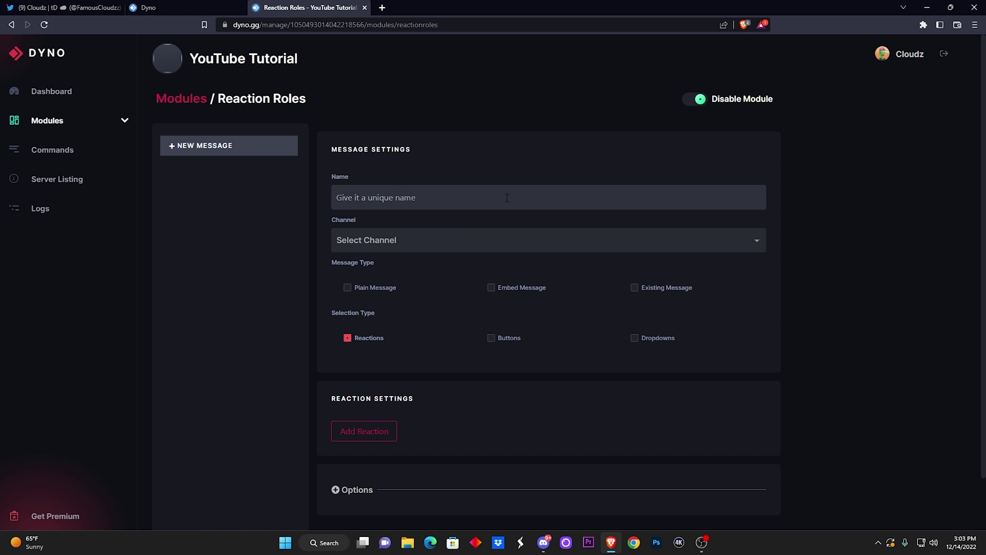
left_click(348, 287)
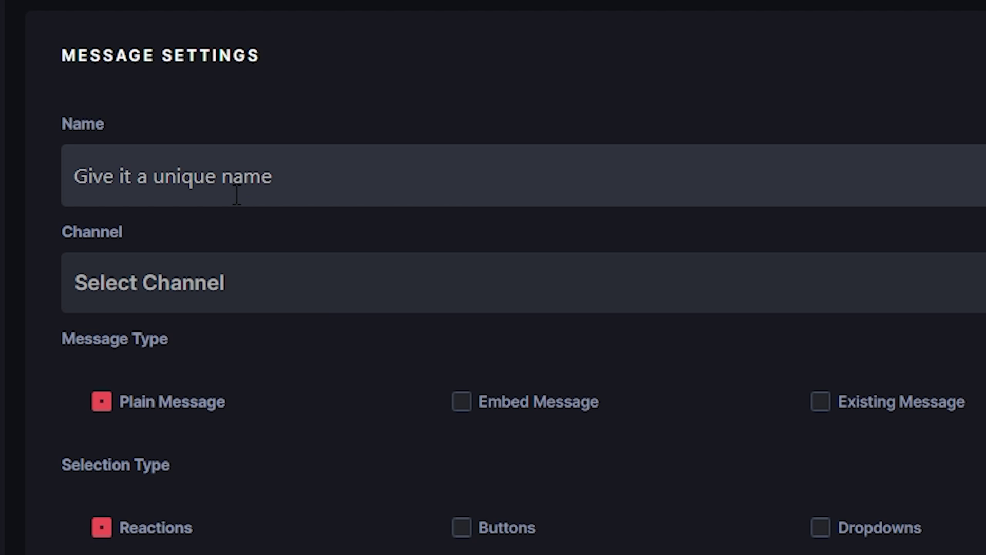
left_click(295, 196)
type("Reacr")
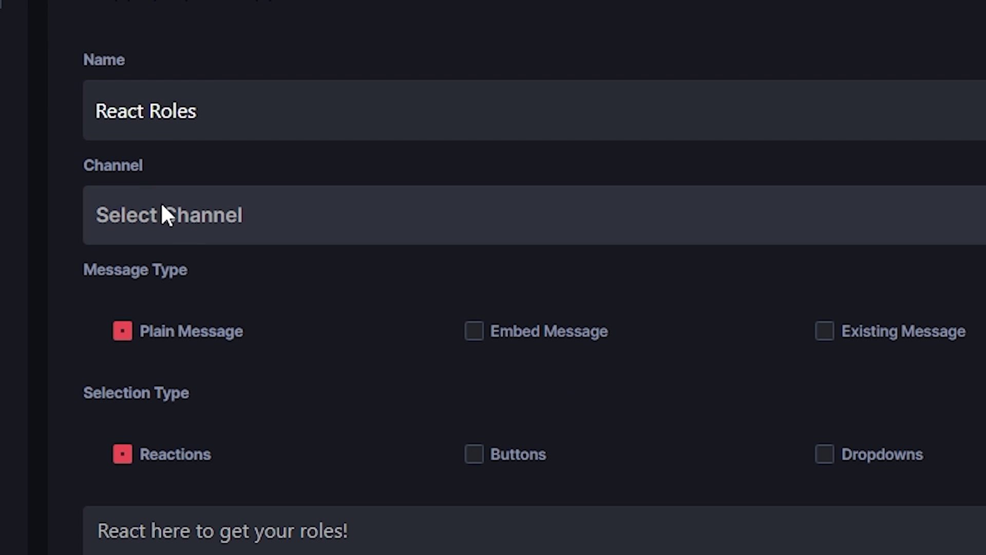
- Check the Channel list, find no suitable channel, and return to Discord
left_click(187, 236)
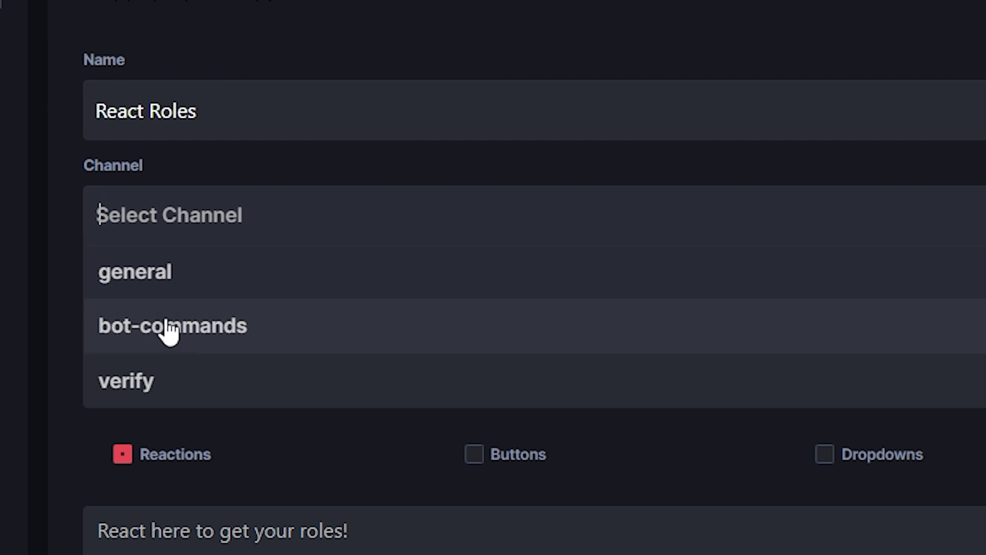
left_click(353, 143)
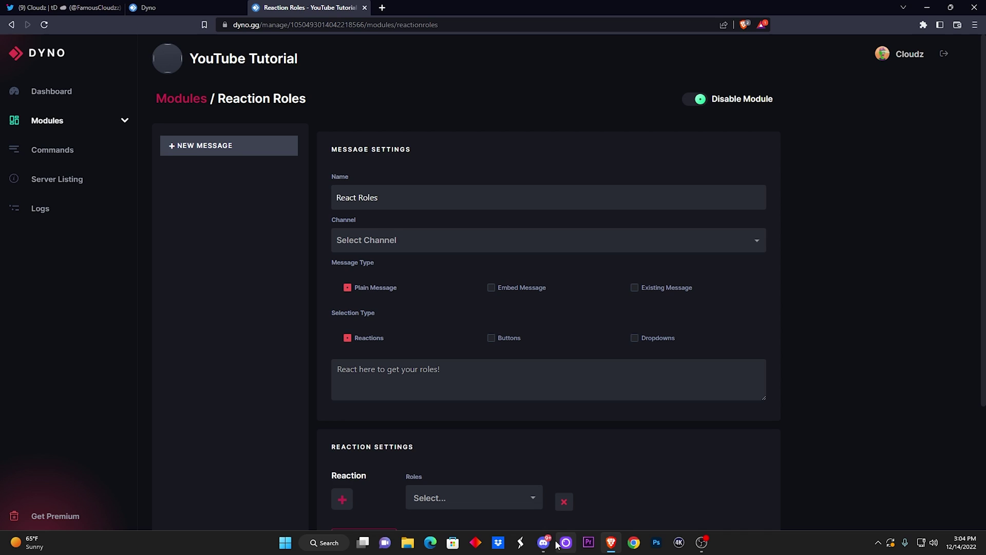
left_click(544, 543)
- Create a private text channel 'react-channel' accessible to the Cloudz role
left_click(19, 59)
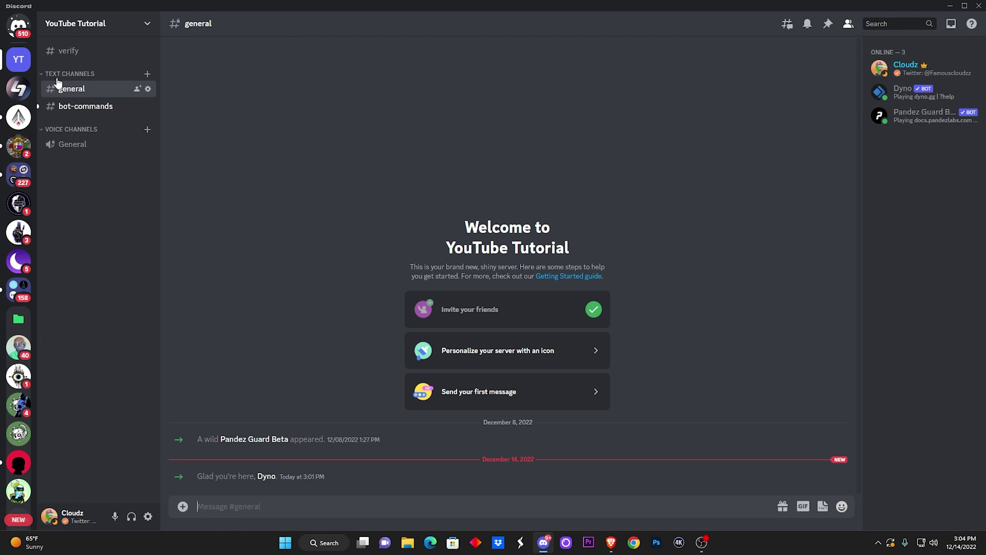
left_click(141, 26)
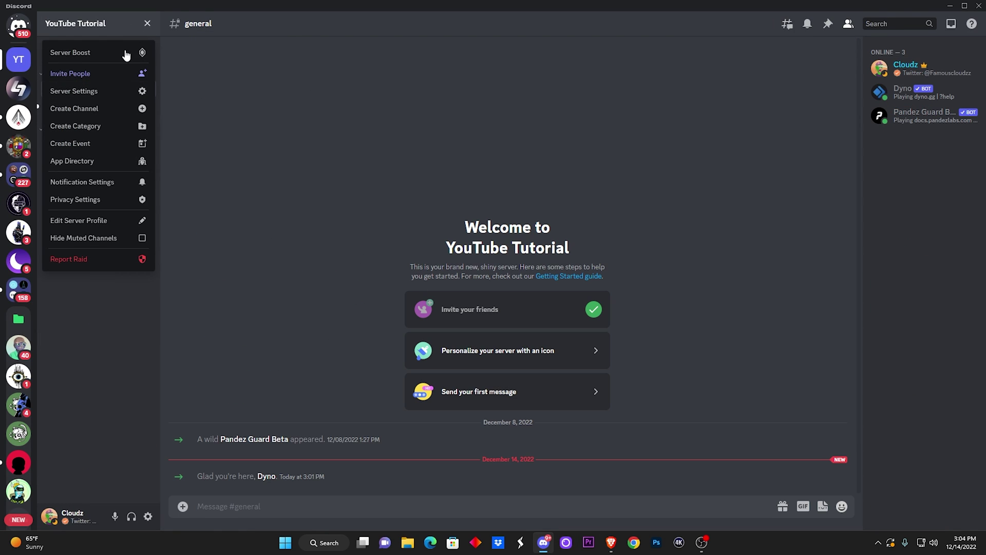
left_click(200, 91)
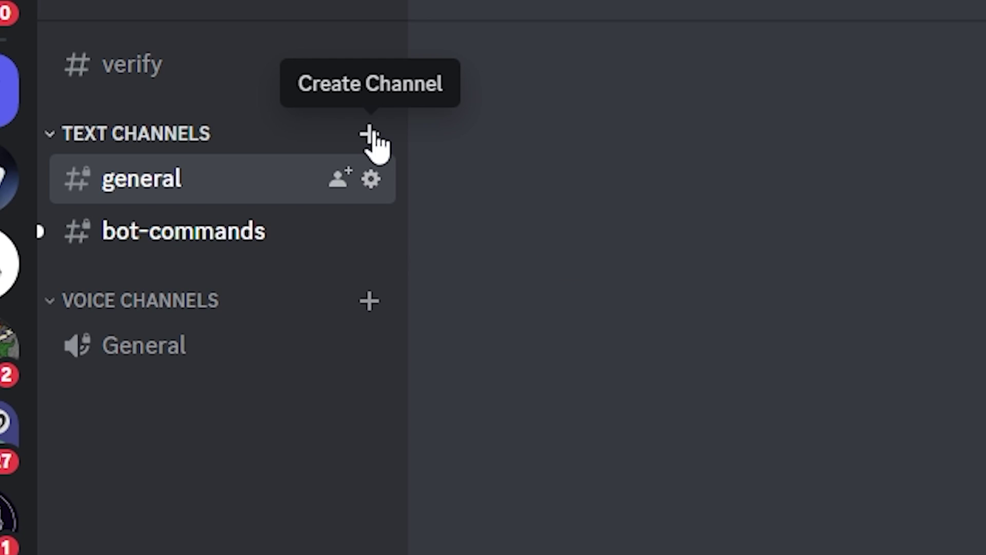
left_click(147, 74)
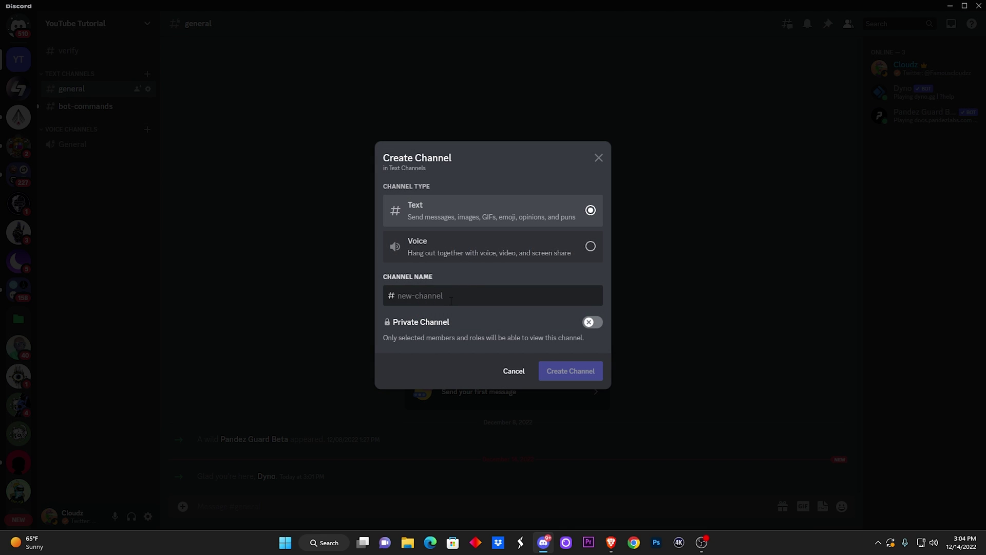
type("react-channel")
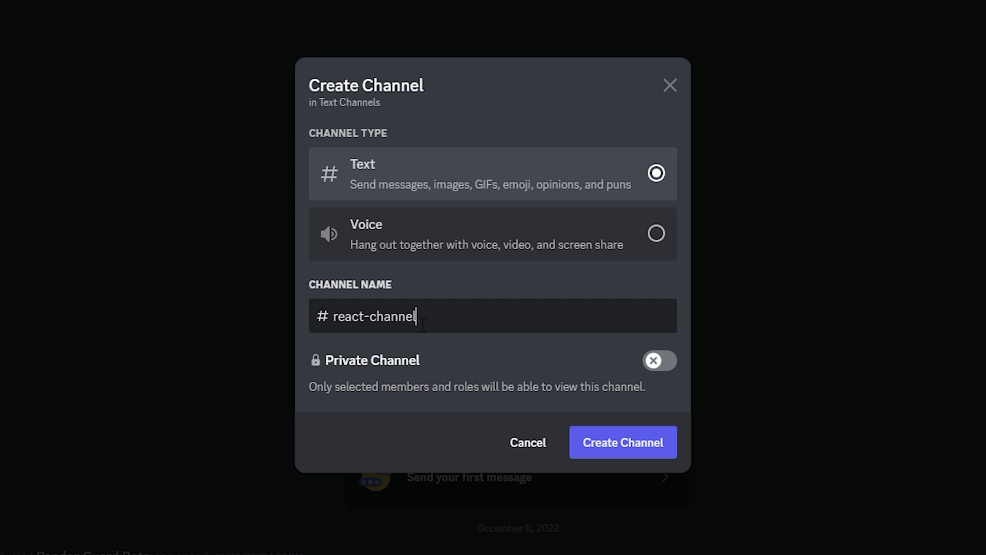
left_click(655, 363)
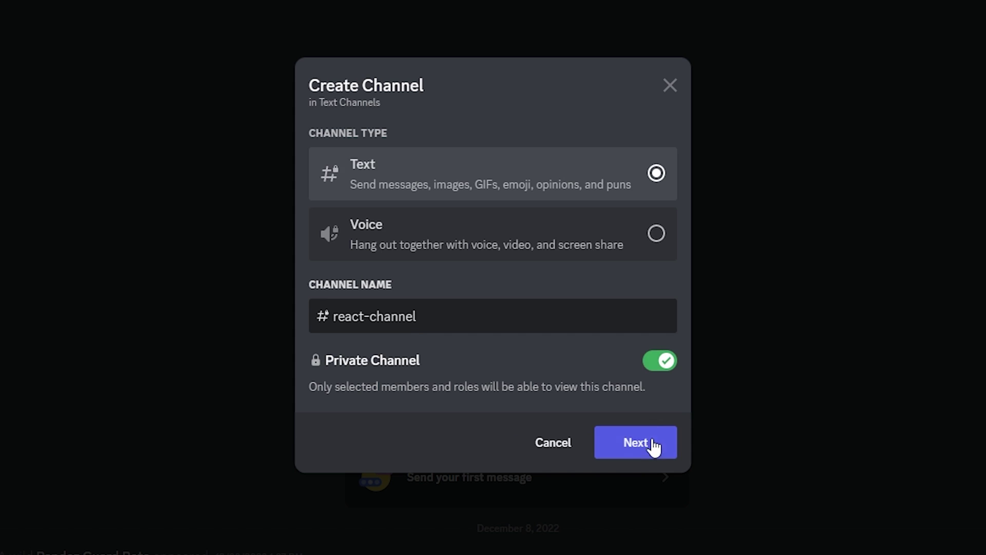
left_click(654, 444)
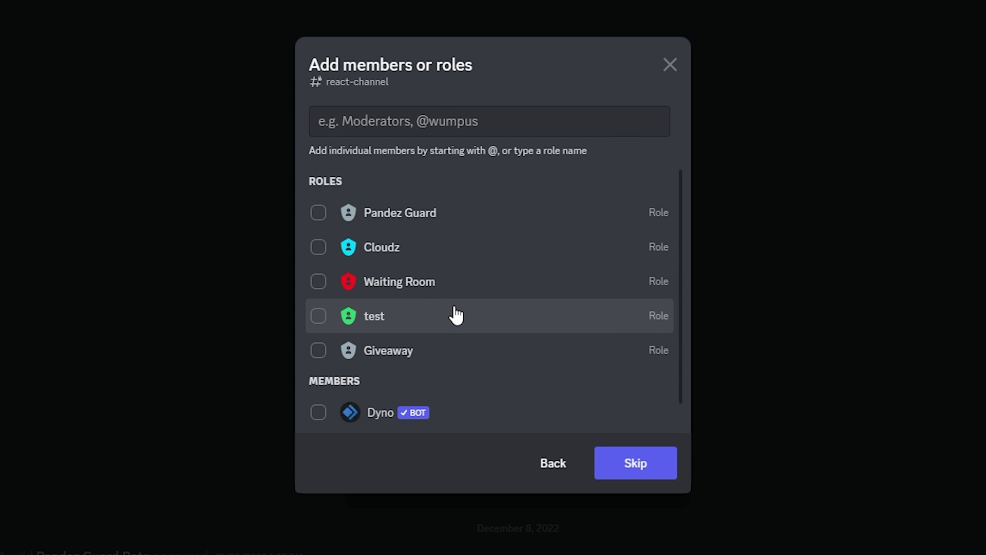
left_click(333, 252)
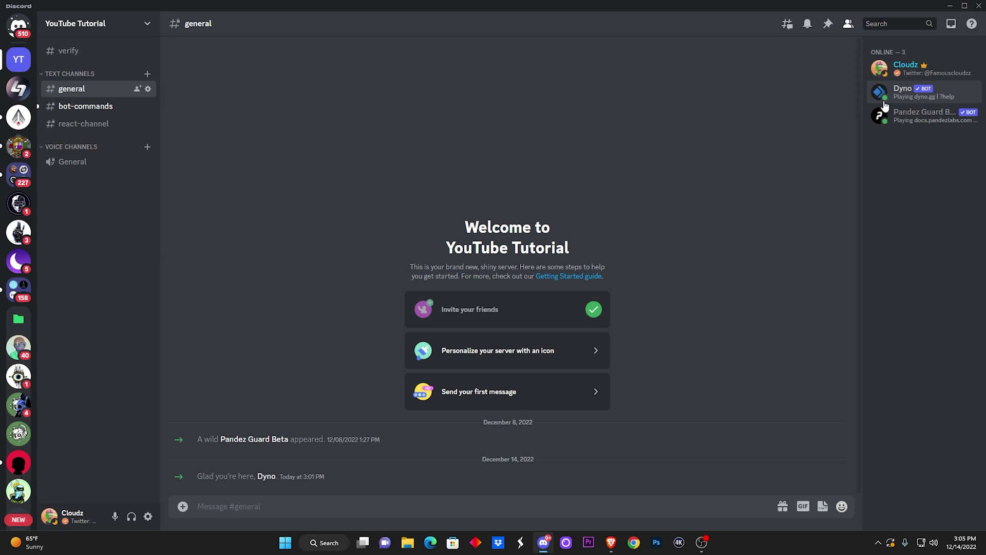
- Give the Dyno bot the Cloudz role from its member profile
left_click(949, 103)
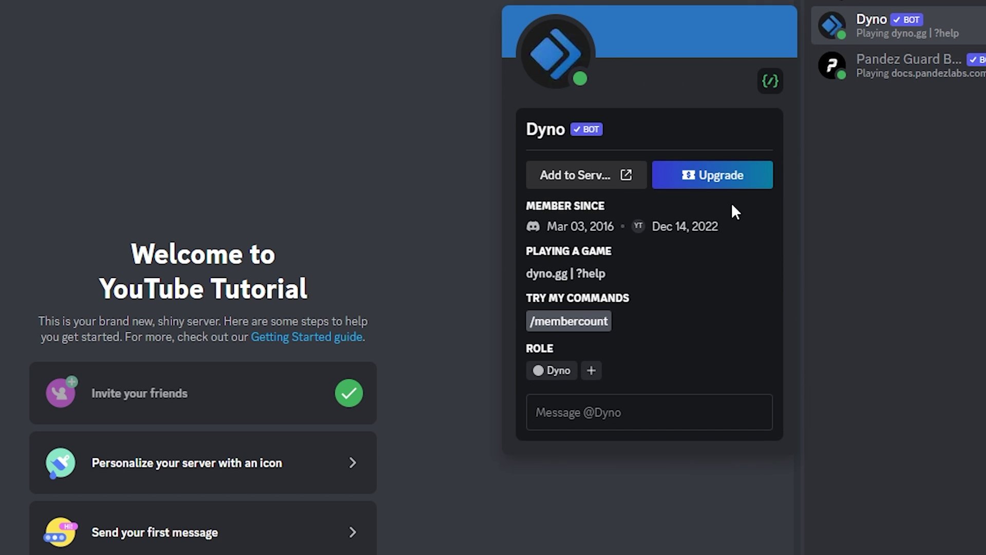
left_click(591, 371)
left_click(530, 482)
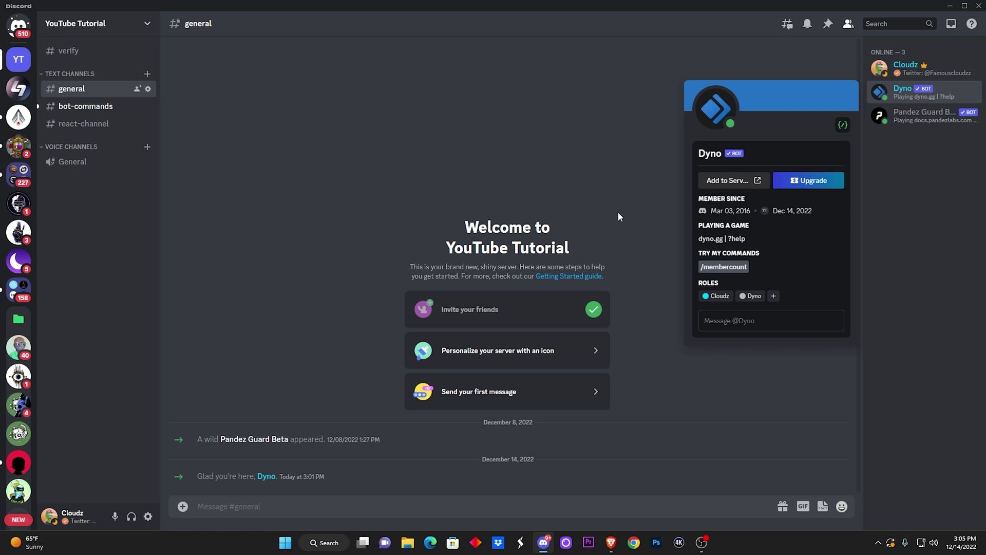
left_click(660, 214)
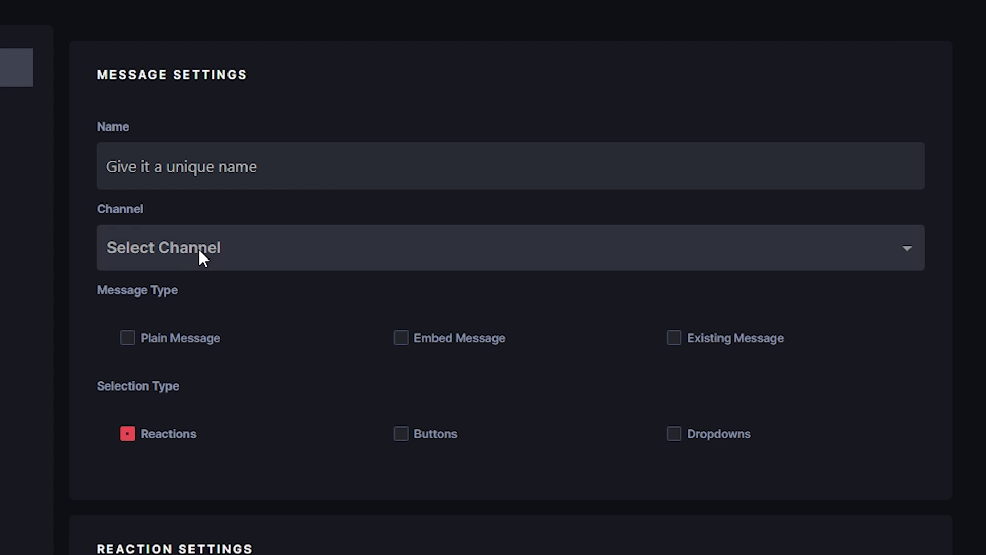
- Set the reaction-role message to post in react-channel as a plain message
left_click(195, 253)
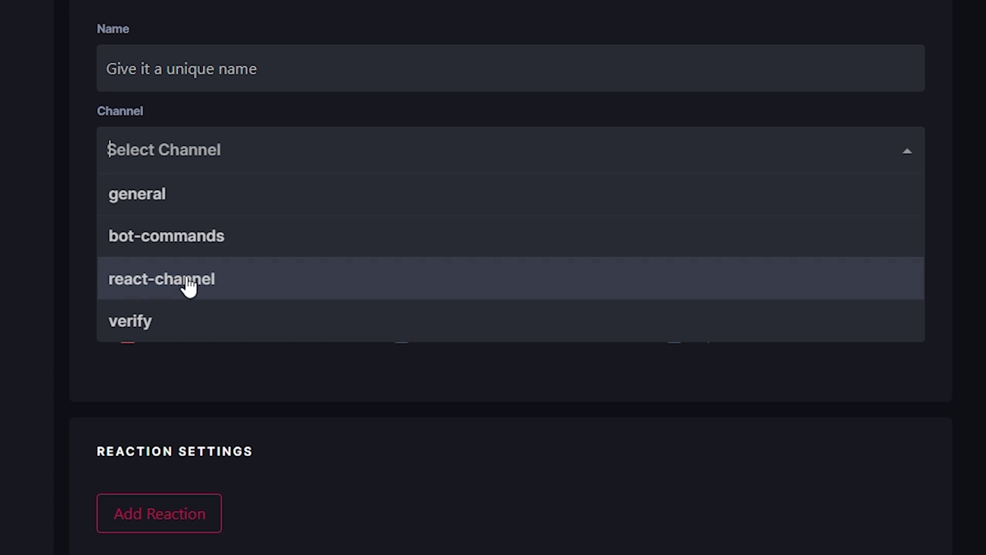
left_click(188, 282)
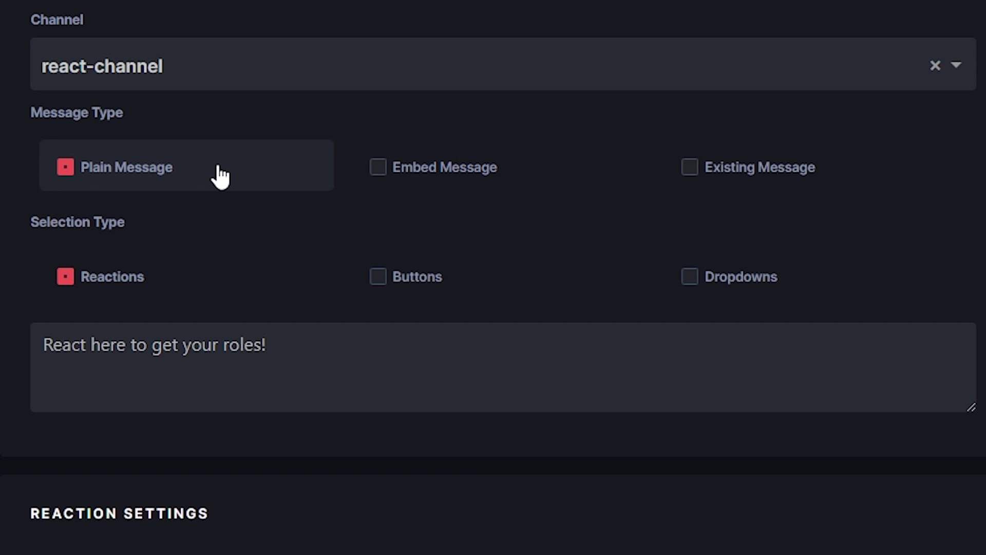
left_click(469, 168)
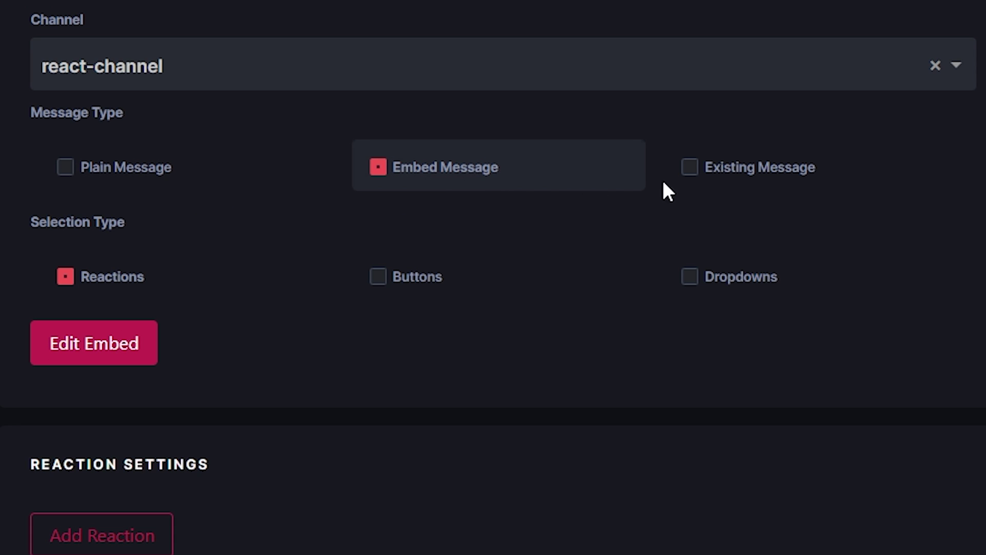
left_click(727, 171)
left_click(122, 154)
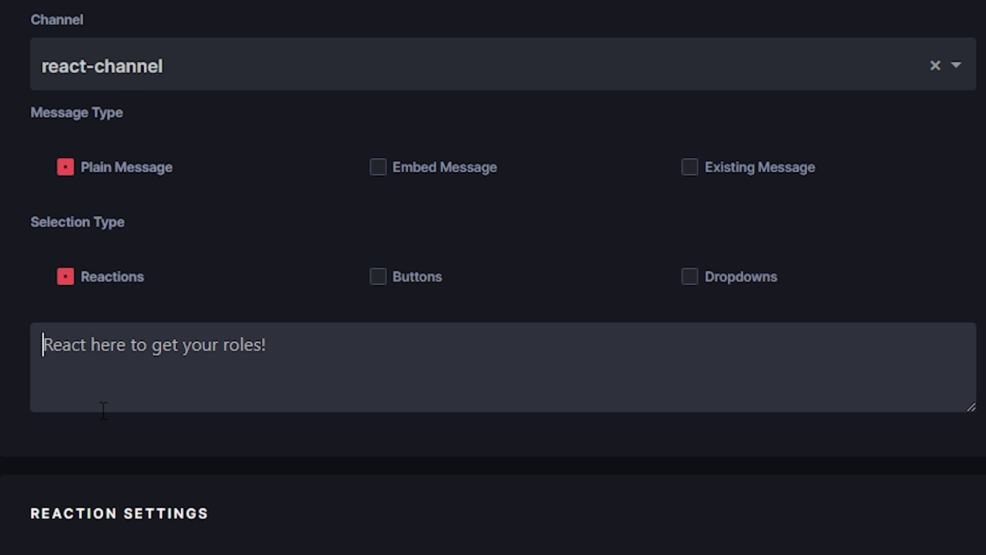
- Enter the message text 'Giveaway Role 👇' and add a reaction row
type("Giveaway Role")
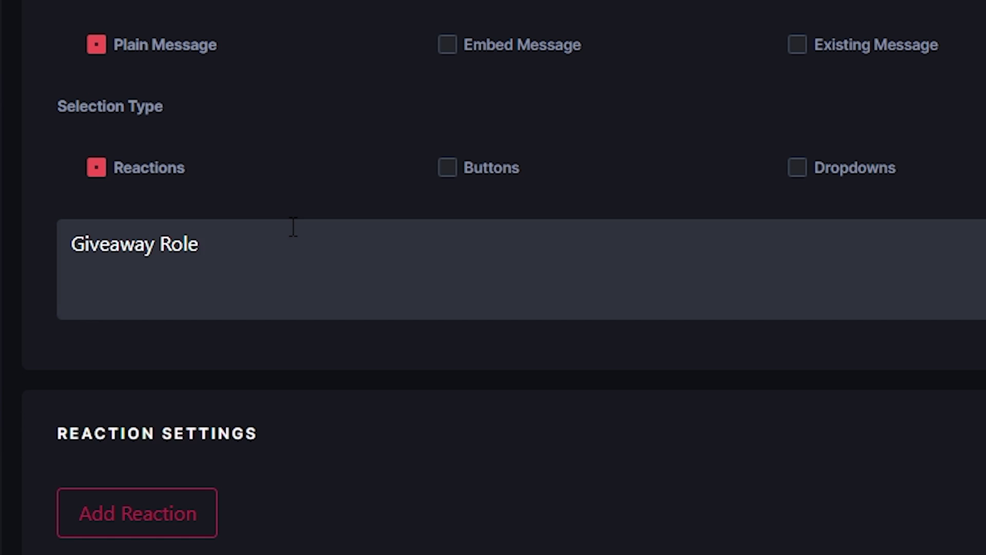
key("super+period")
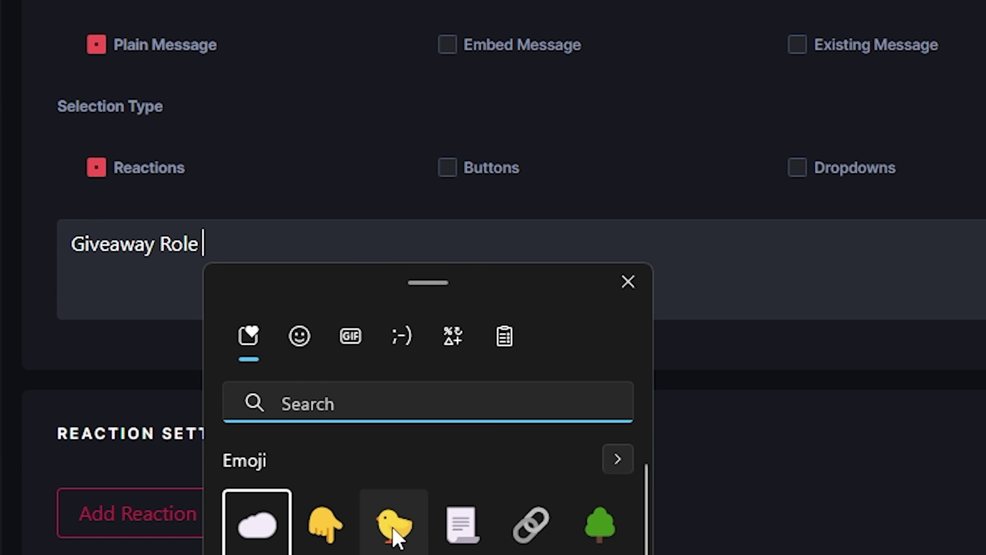
left_click(326, 524)
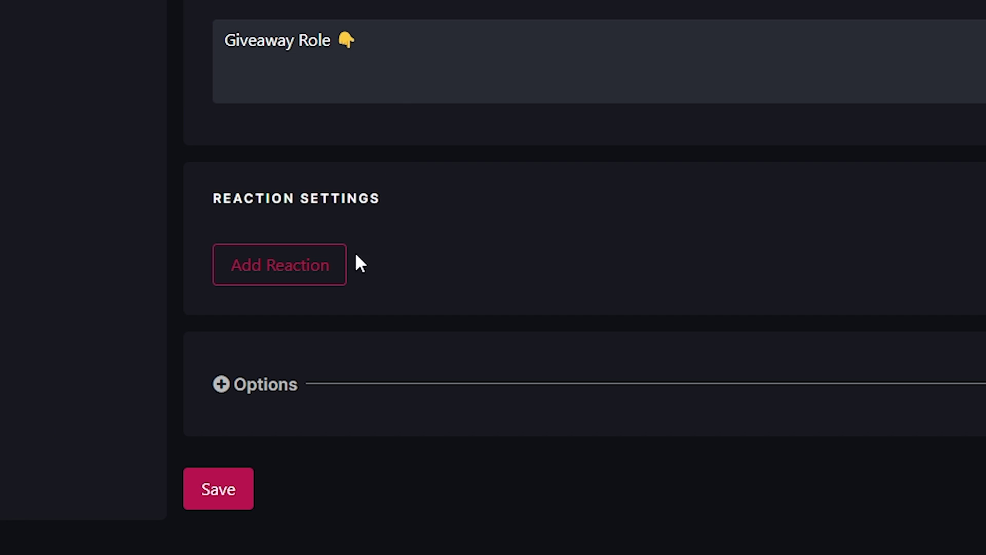
left_click(195, 512)
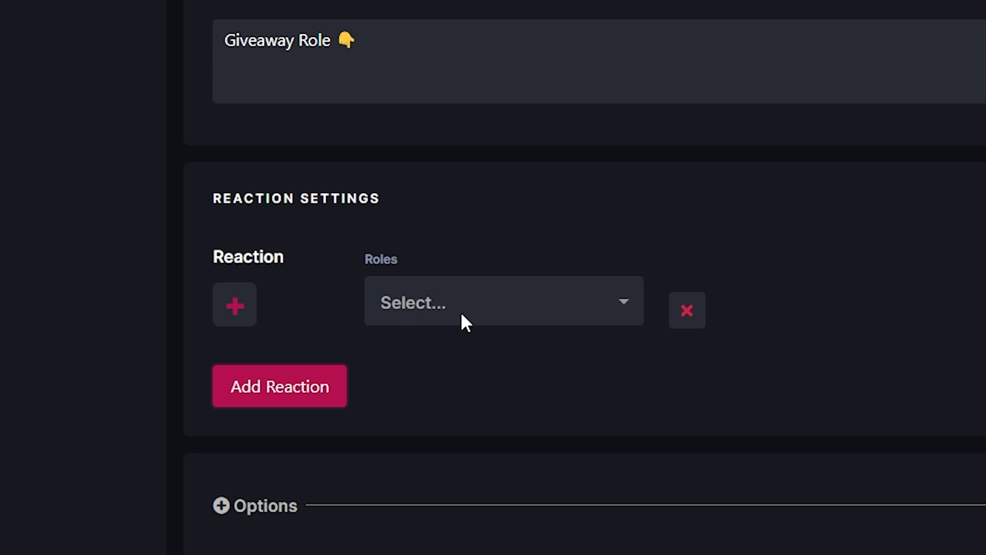
- Link the gift emoji reaction to the Giveaway role
scroll(461, 311, "down", 3)
left_click(462, 182)
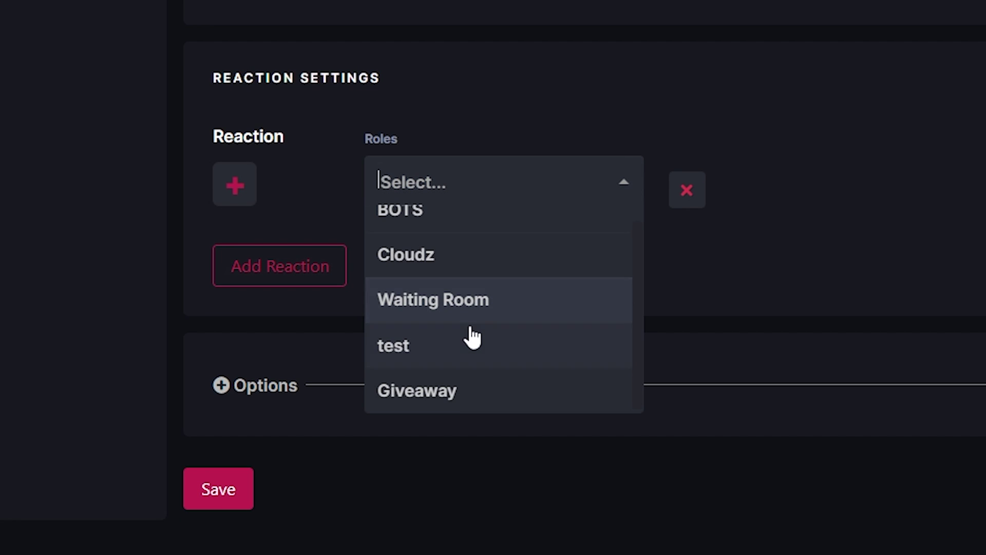
left_click(479, 399)
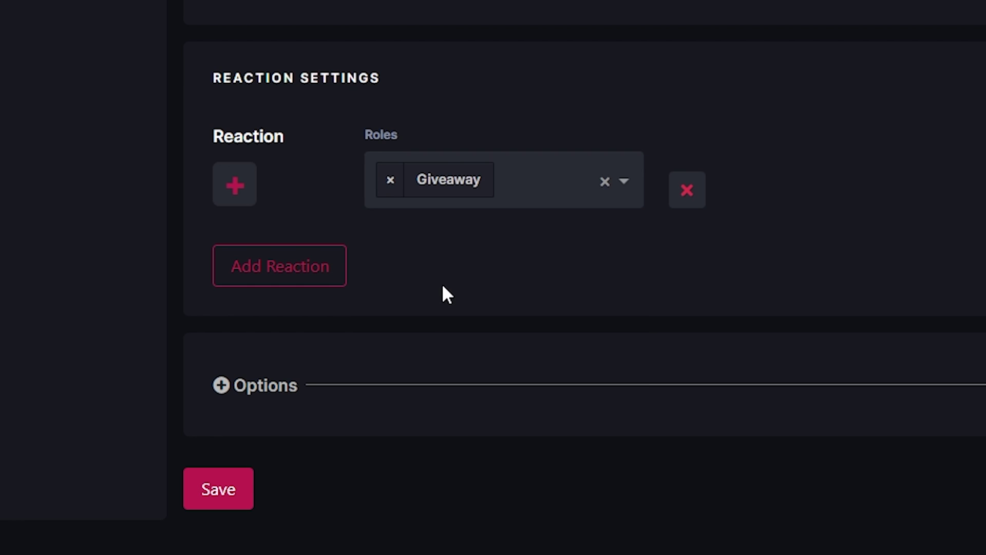
left_click(246, 182)
scroll(363, 322, "down", 2)
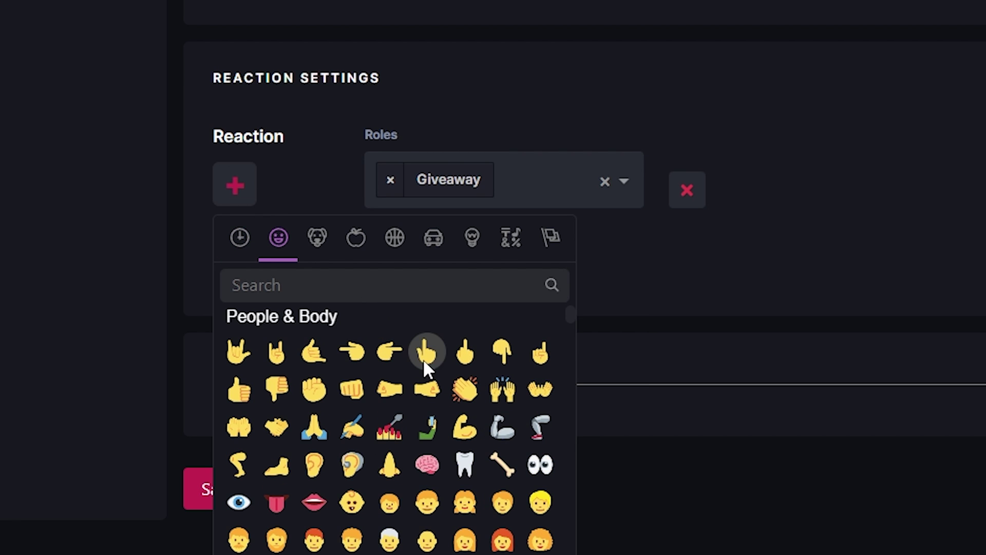
scroll(422, 385, "up", 2)
left_click(380, 280)
type("gidft")
key("BackSpace")
key("BackSpace")
key("BackSpace")
type("ft")
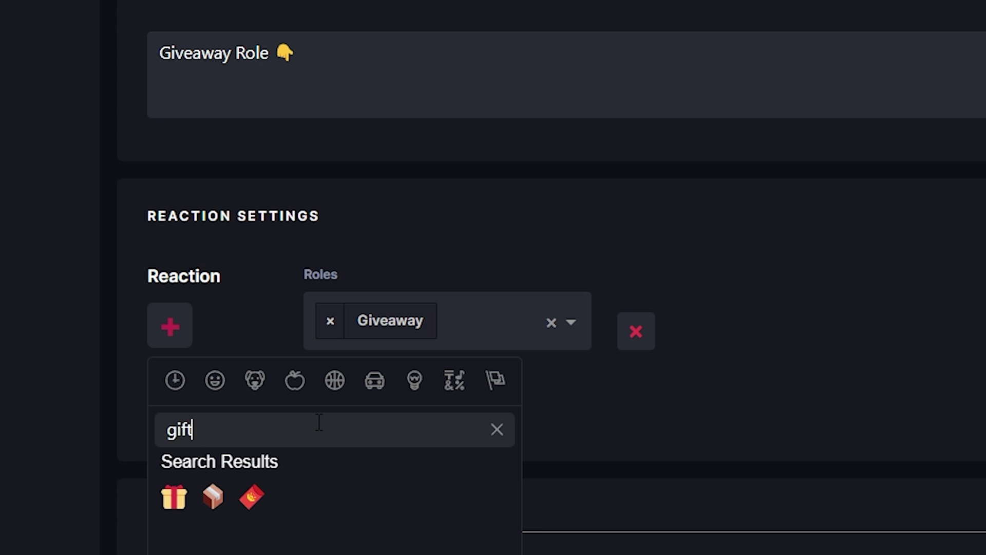
left_click(174, 497)
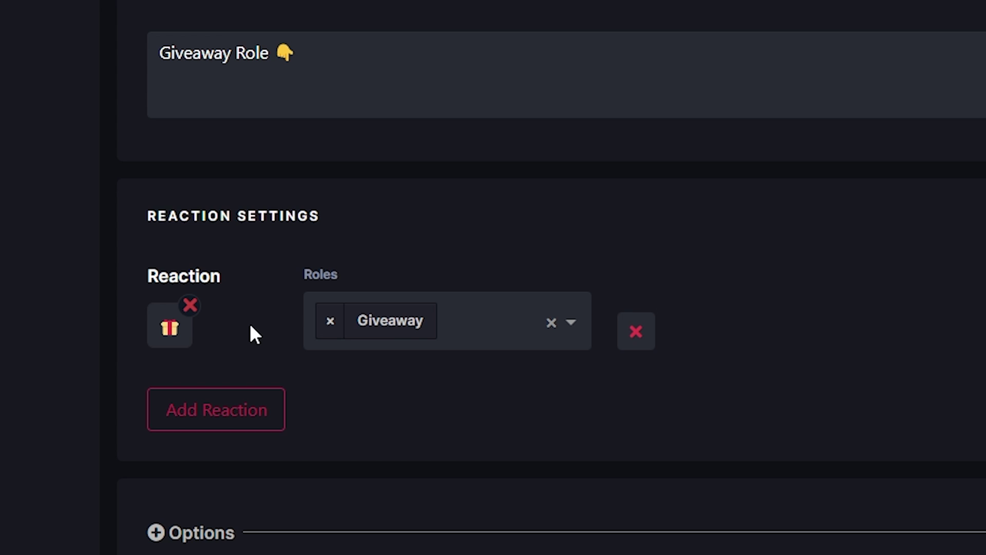
- Add a second reaction row and append 'Jobs 💼' to the message text
left_click(231, 426)
scroll(216, 432, "down", 2)
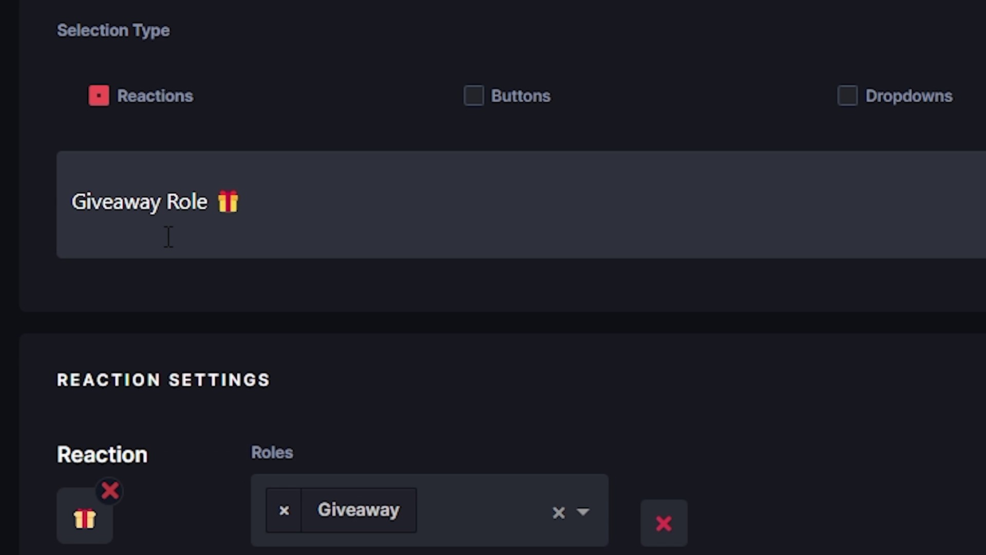
type("Jobs")
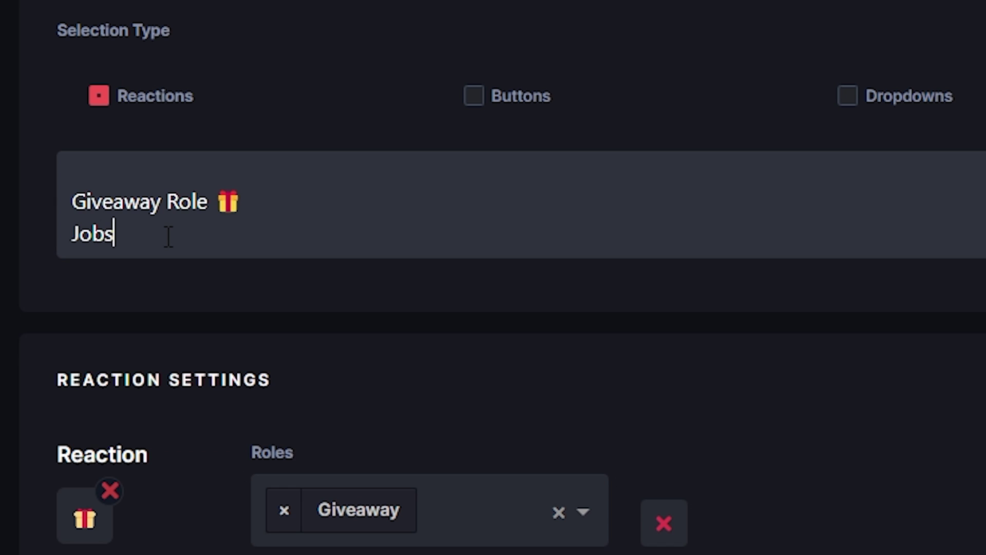
type("💼")
- Create a new server role named Jobs
left_click(544, 542)
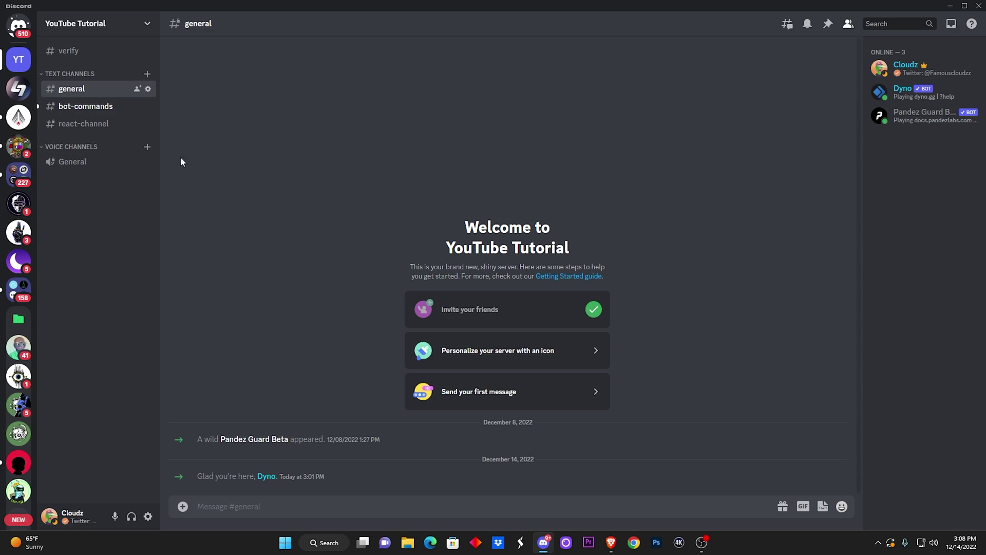
left_click(121, 32)
left_click(105, 91)
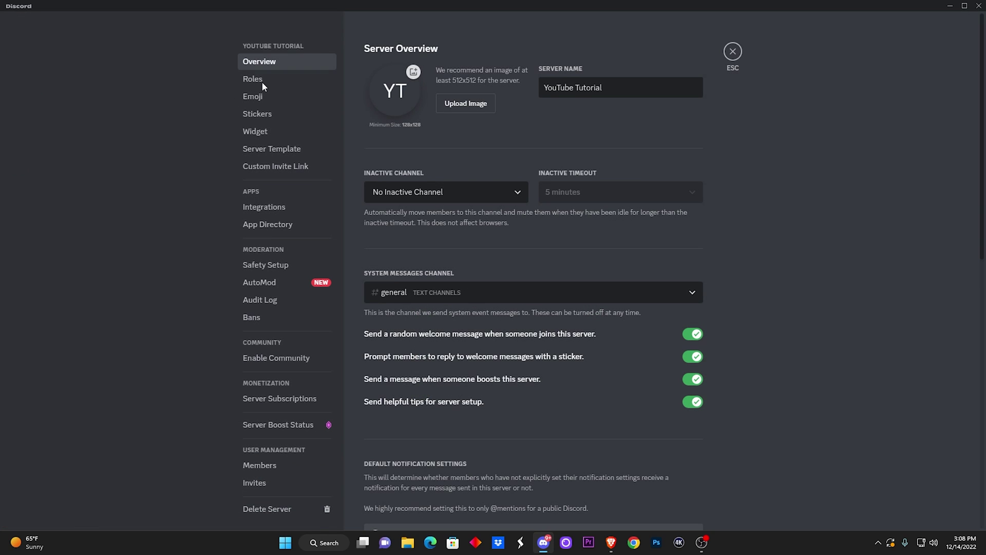
left_click(277, 82)
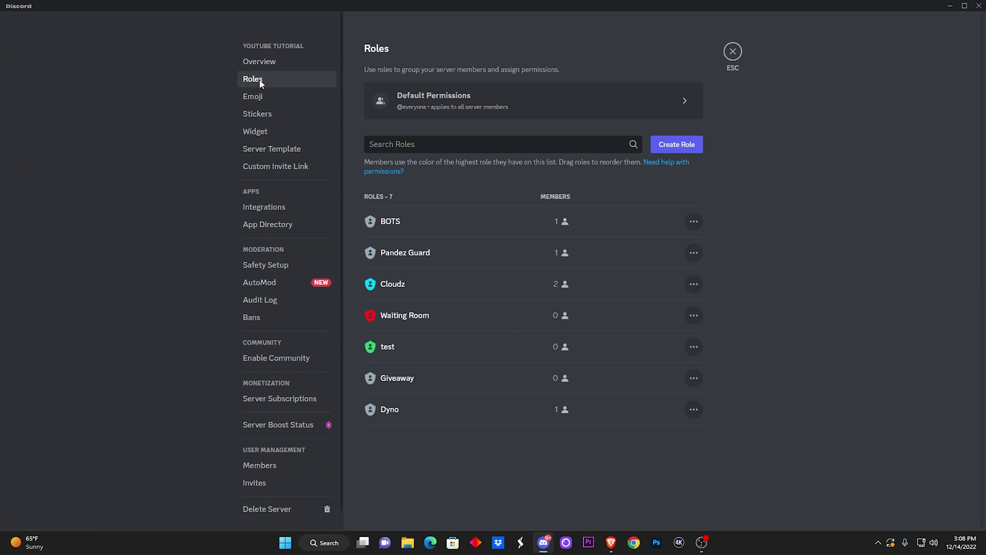
left_click(687, 146)
triple_click(531, 131)
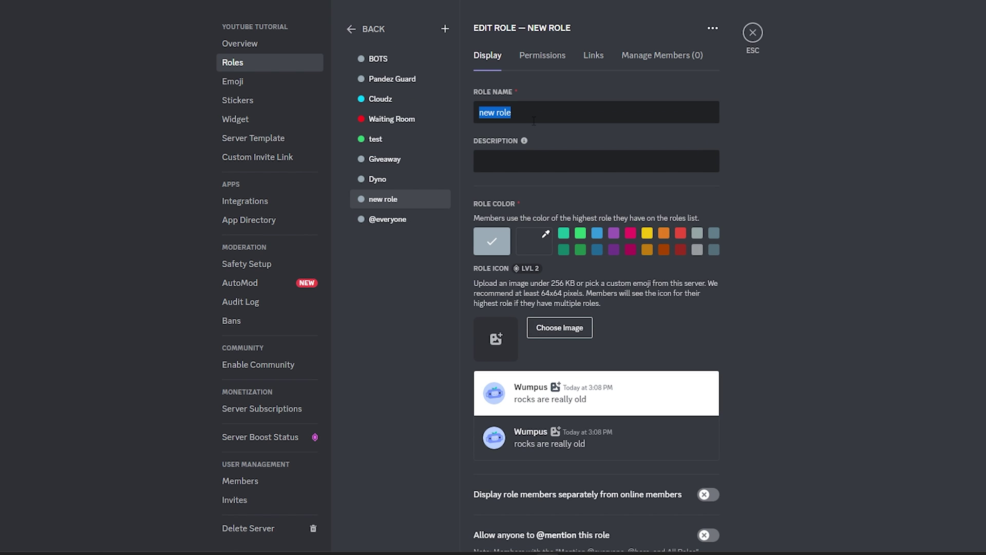
type("Jobs")
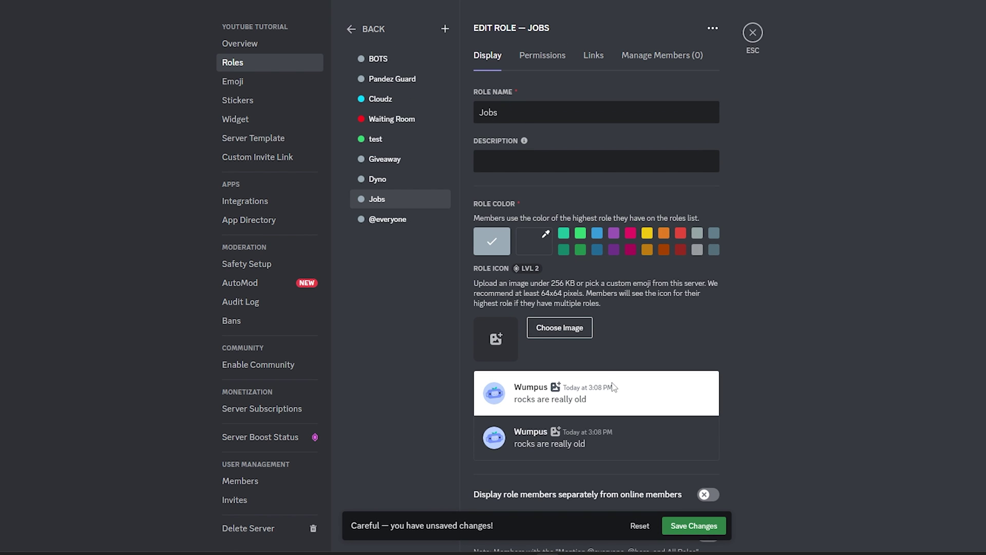
- Turn off View Channels for the Jobs role, save, and exit server settings
scroll(646, 180, "down", 3)
left_click(539, 57)
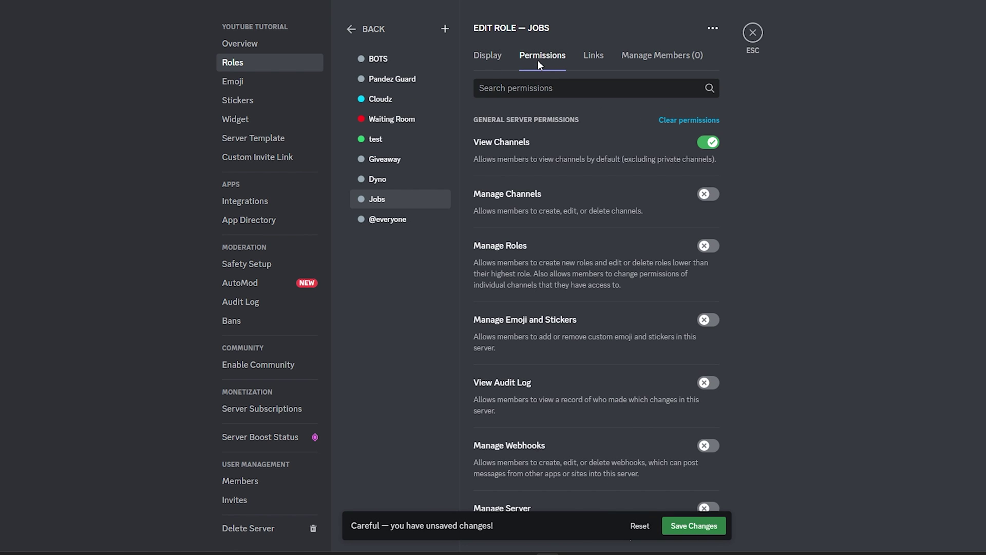
left_click(705, 120)
left_click(695, 525)
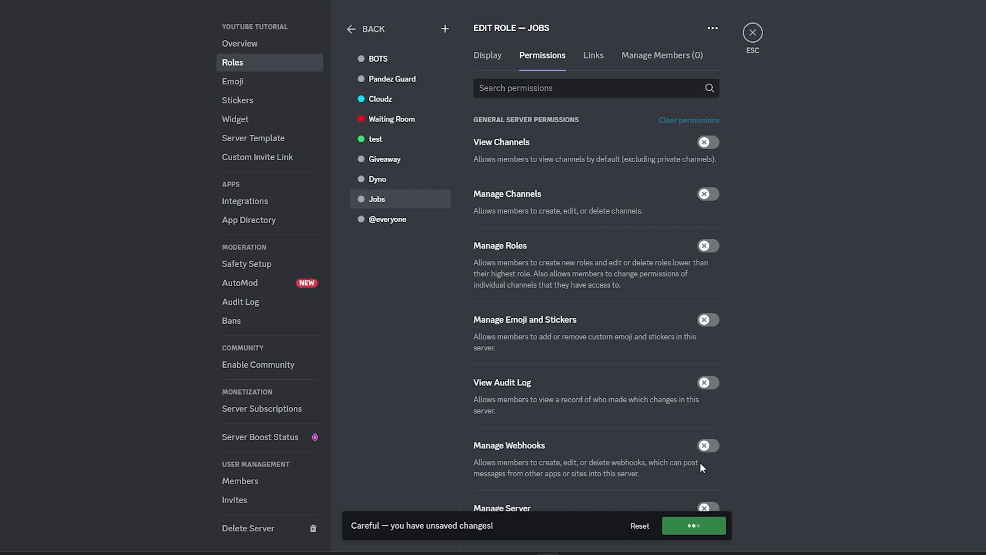
left_click(753, 32)
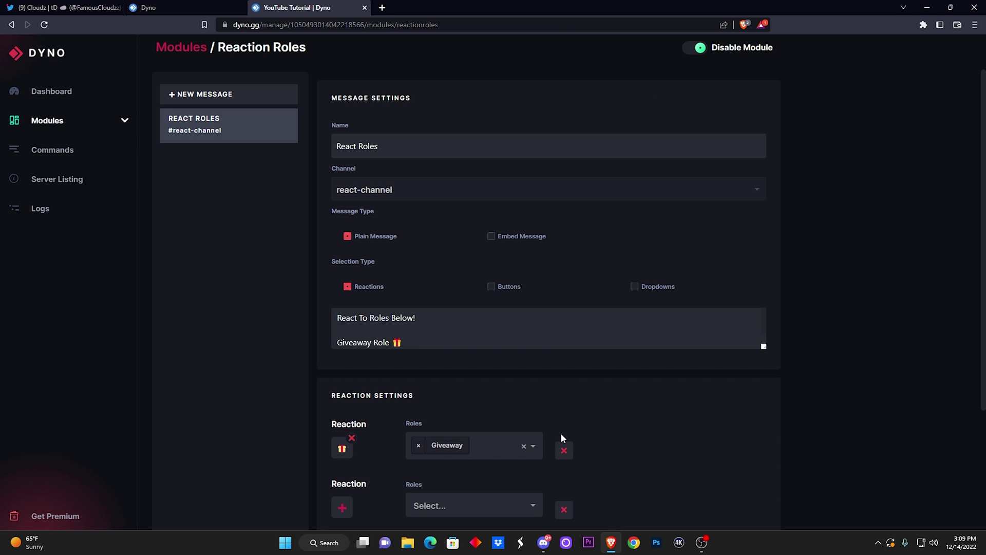
- Add a second reaction using the purple handbag emoji that grants the Jobs role
scroll(455, 347, "down", 3)
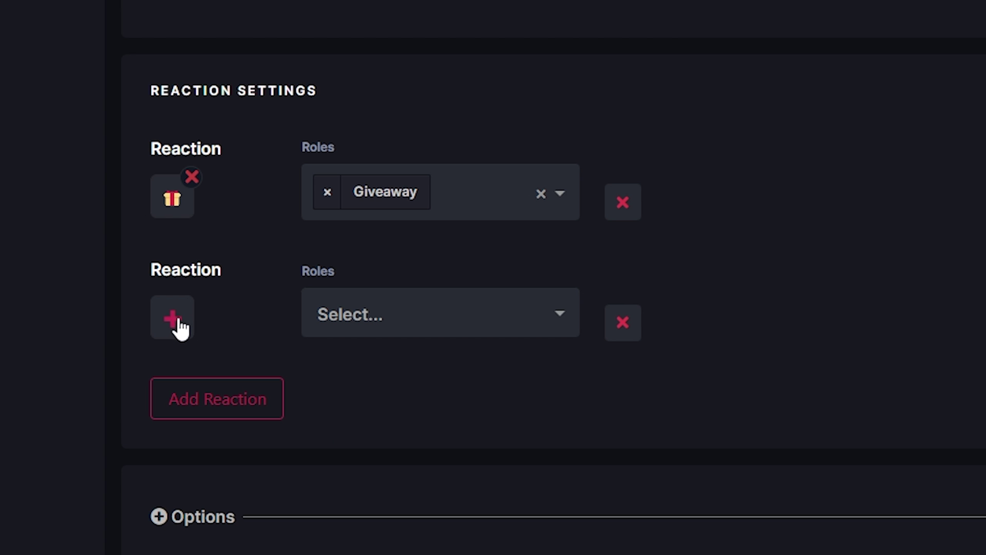
left_click(345, 407)
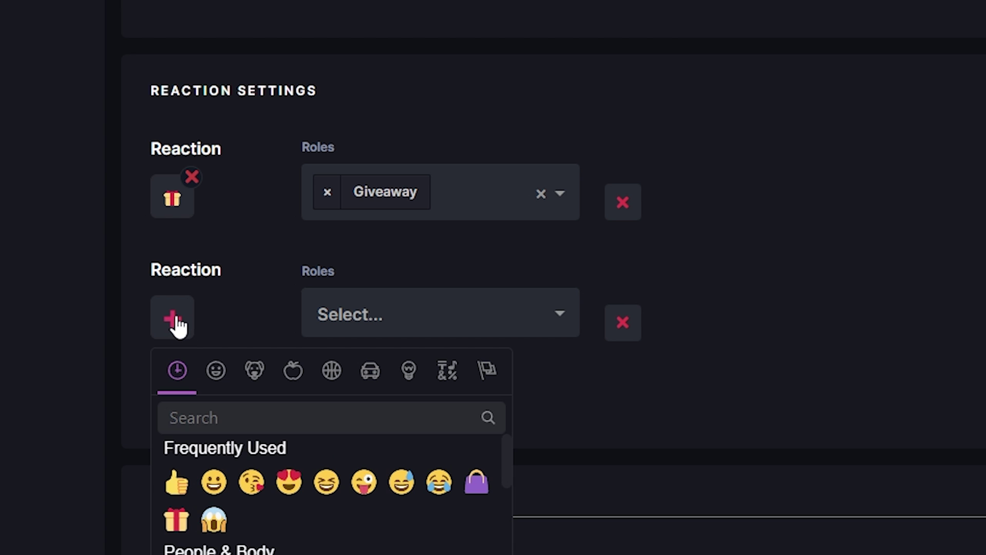
left_click(261, 418)
type("bag")
left_click(289, 482)
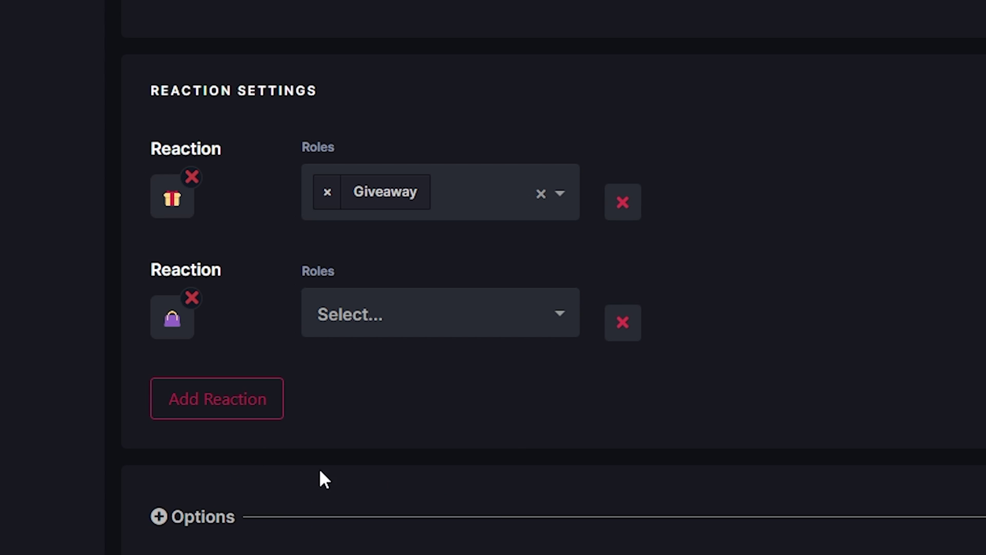
left_click(359, 315)
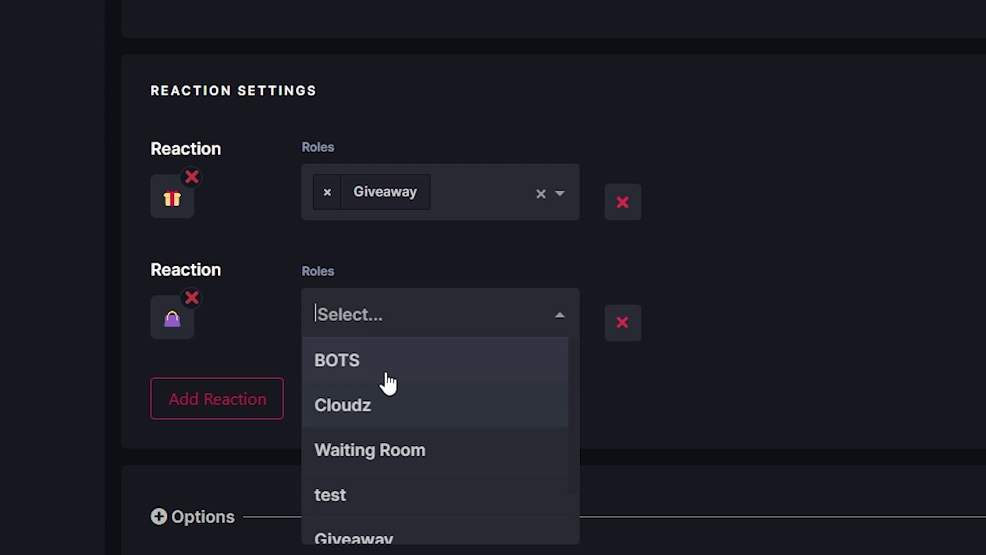
scroll(420, 492, "down", 1)
scroll(420, 492, "down", 2)
left_click(353, 430)
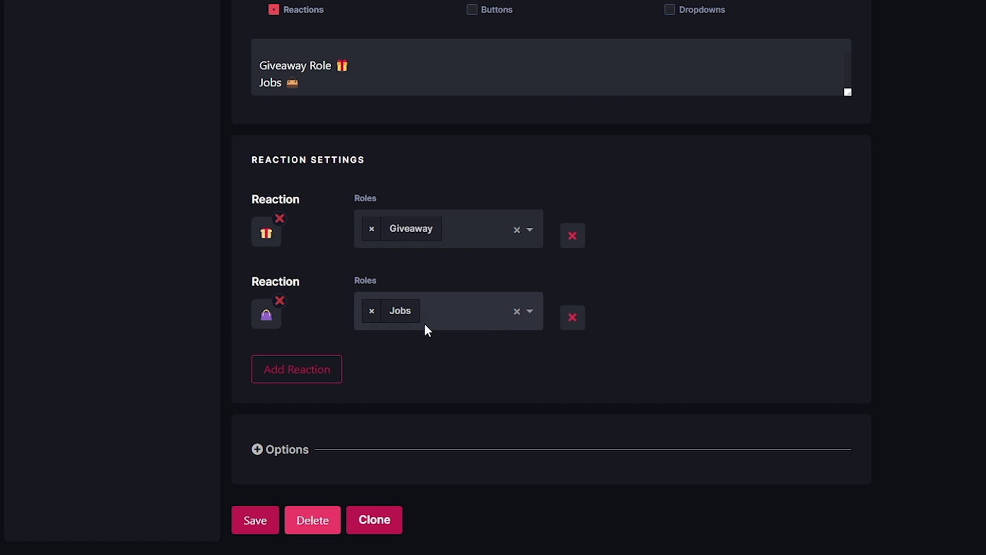
- Save the React Roles message with the new handbag reaction
scroll(450, 293, "up", 3)
scroll(391, 202, "up", 1)
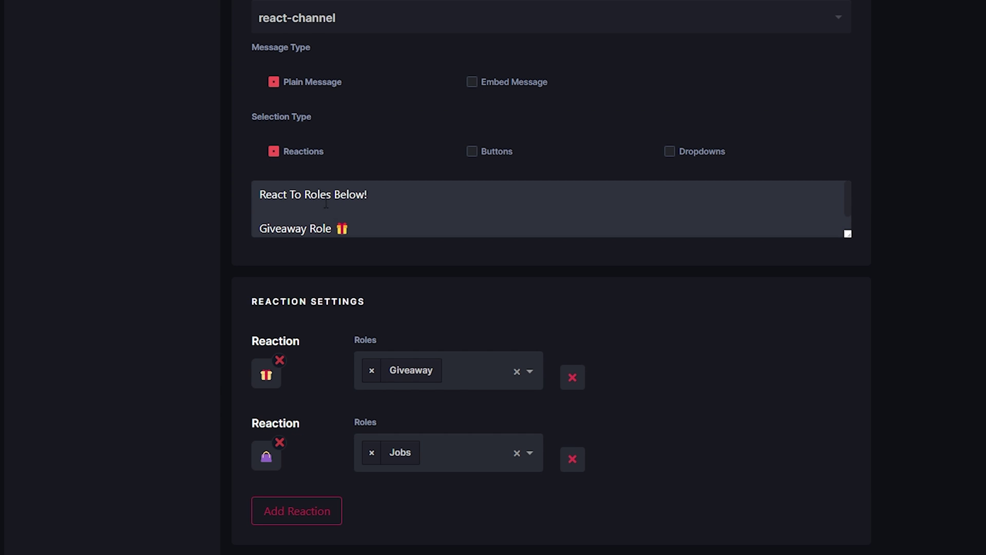
scroll(388, 228, "down", 1)
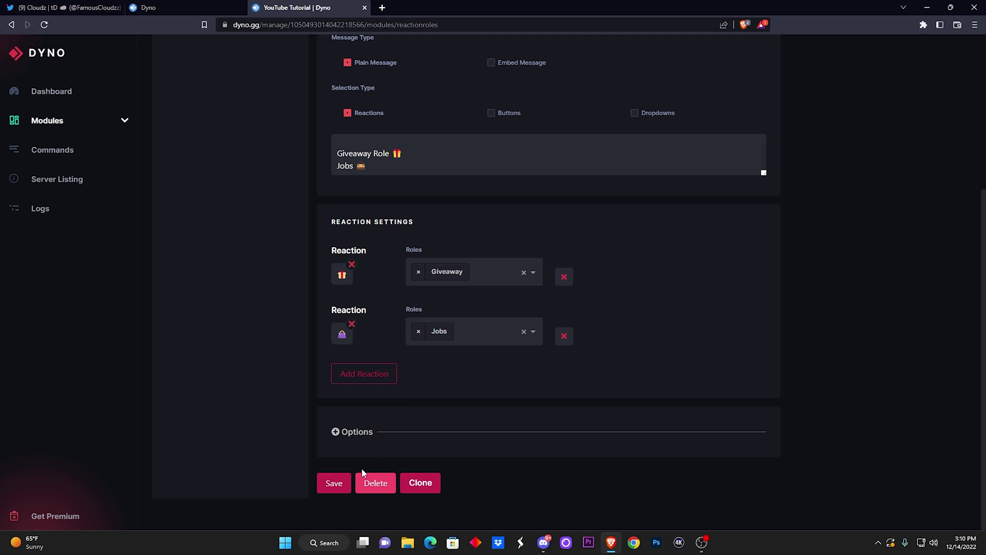
left_click(333, 483)
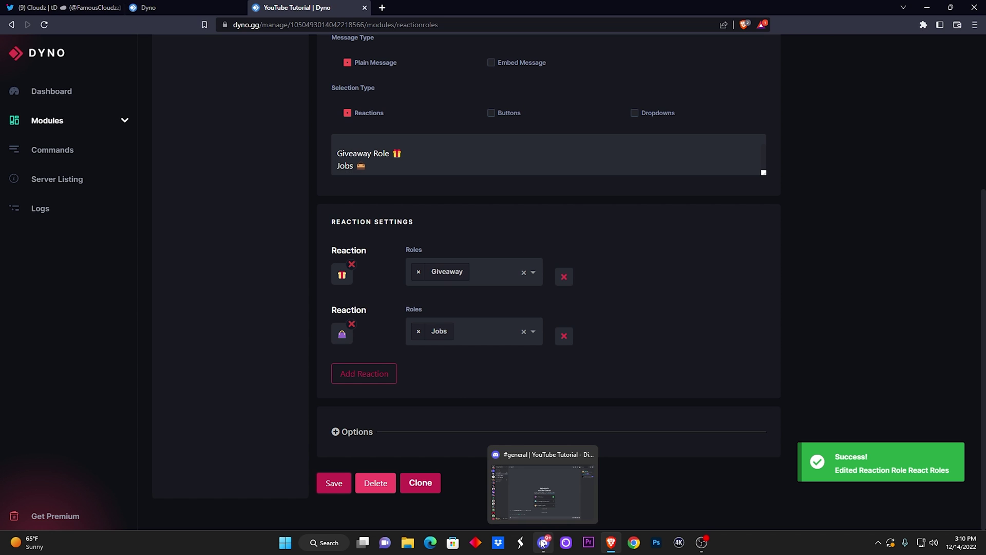
left_click(543, 543)
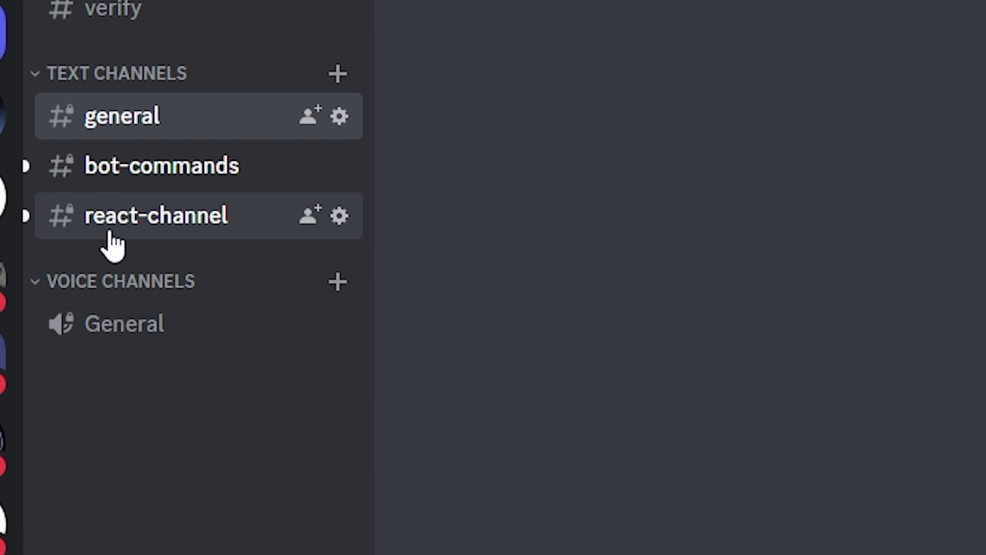
- In #react-channel, react with the gift and confirm the Giveaway role appears on your profile
left_click(111, 233)
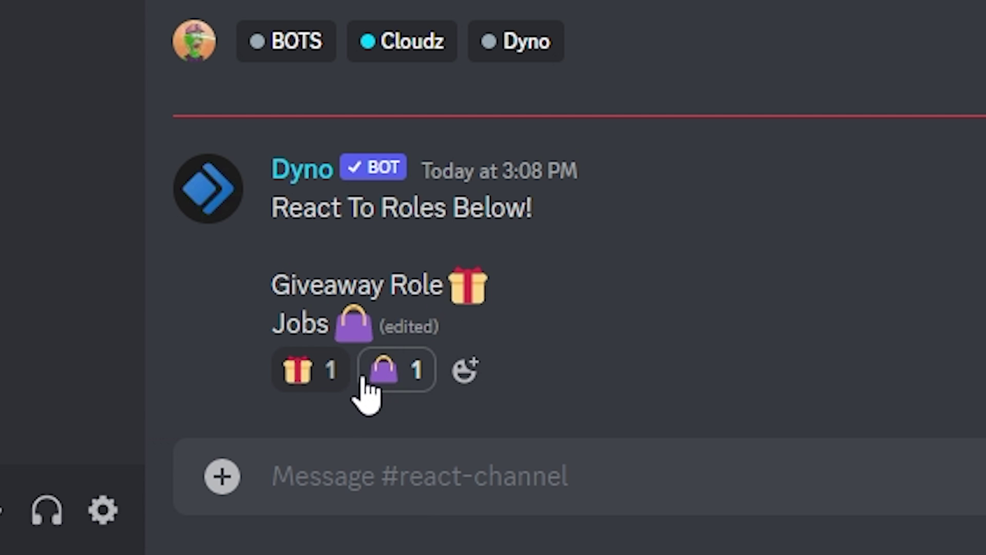
mouse_move(366, 384)
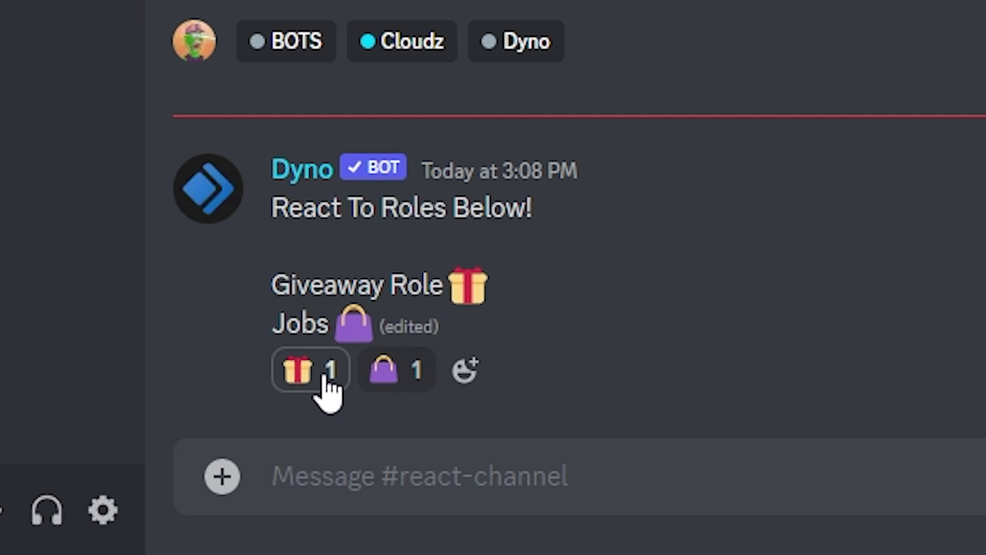
left_click(326, 383)
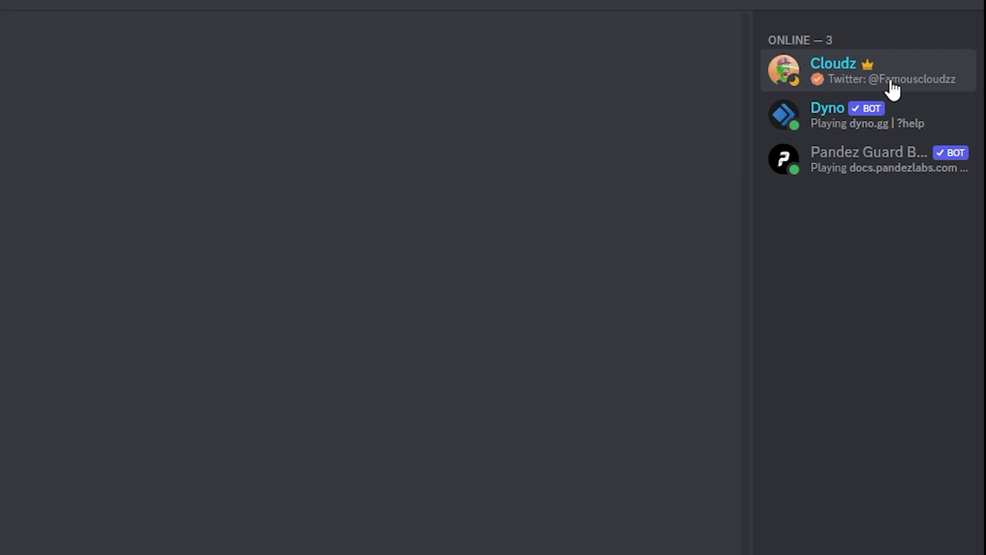
left_click(892, 82)
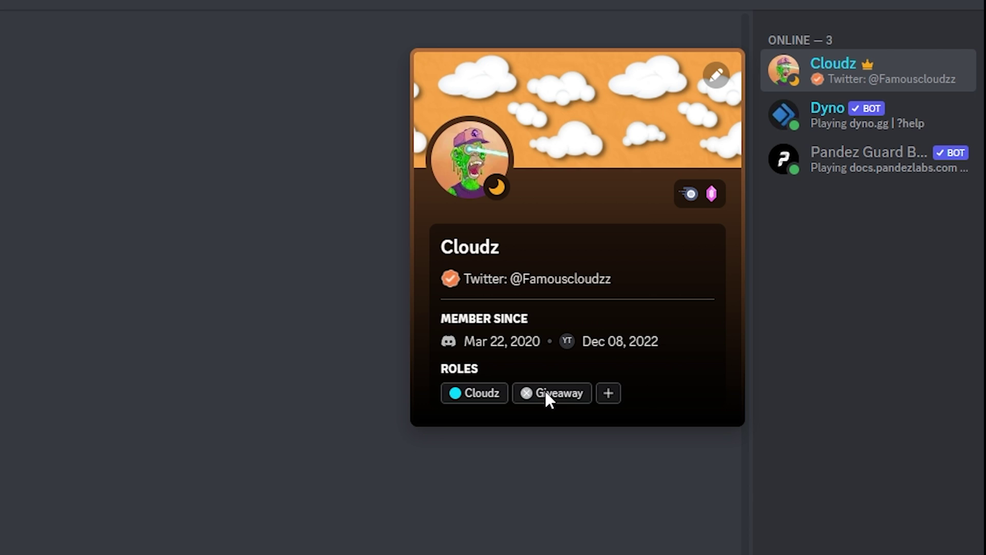
key("Escape")
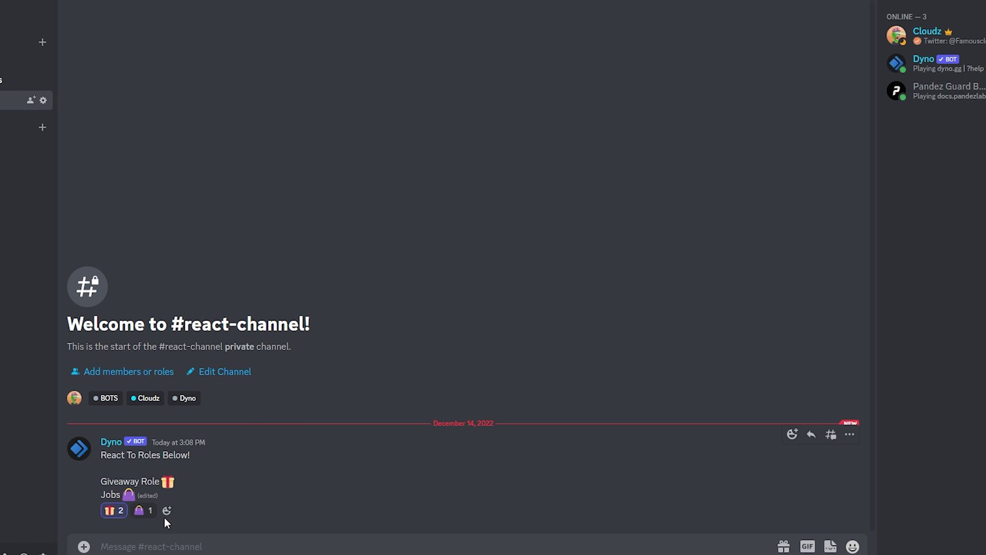
- React with the handbag to confirm Jobs, then remove both reactions and verify the roles are gone
left_click(141, 514)
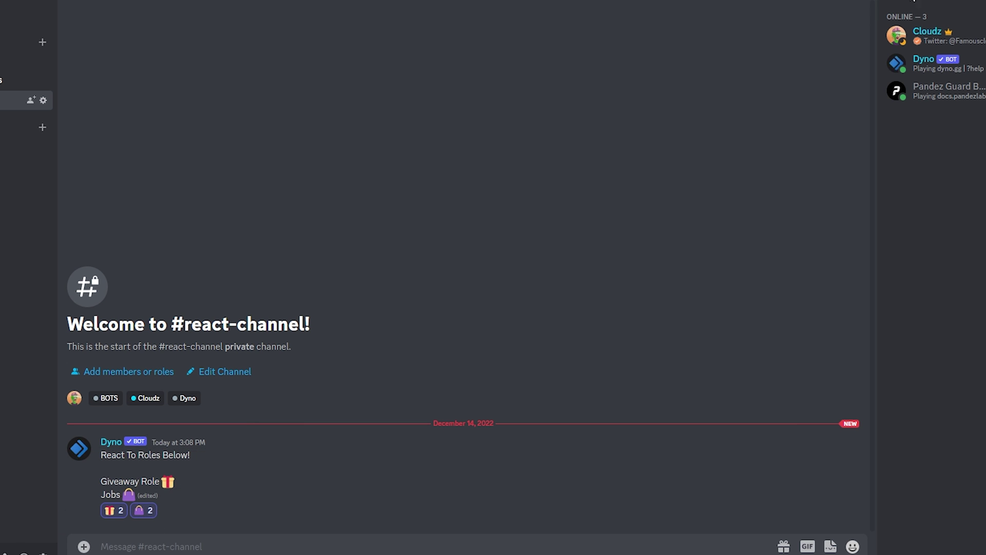
left_click(979, 37)
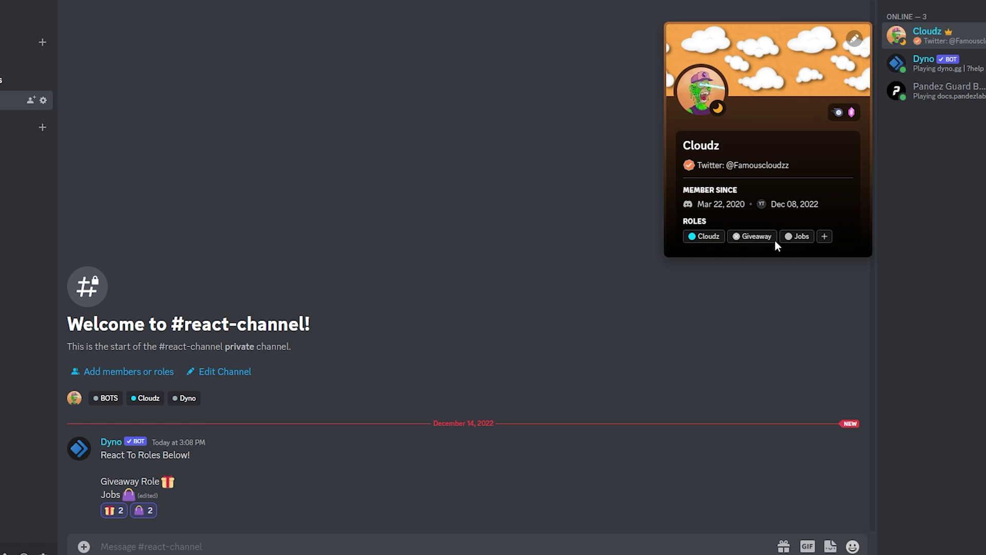
left_click(572, 261)
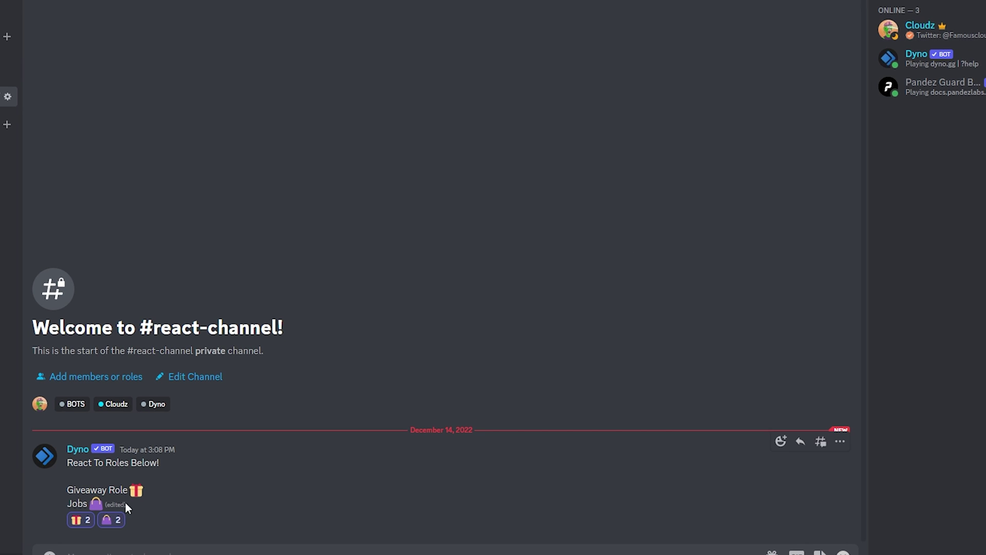
left_click(140, 510)
left_click(83, 520)
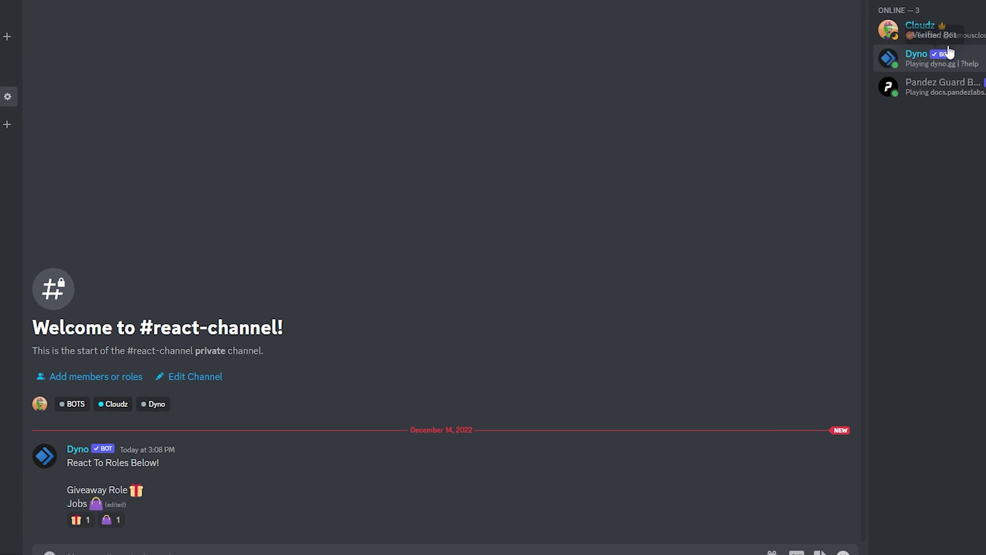
left_click(954, 35)
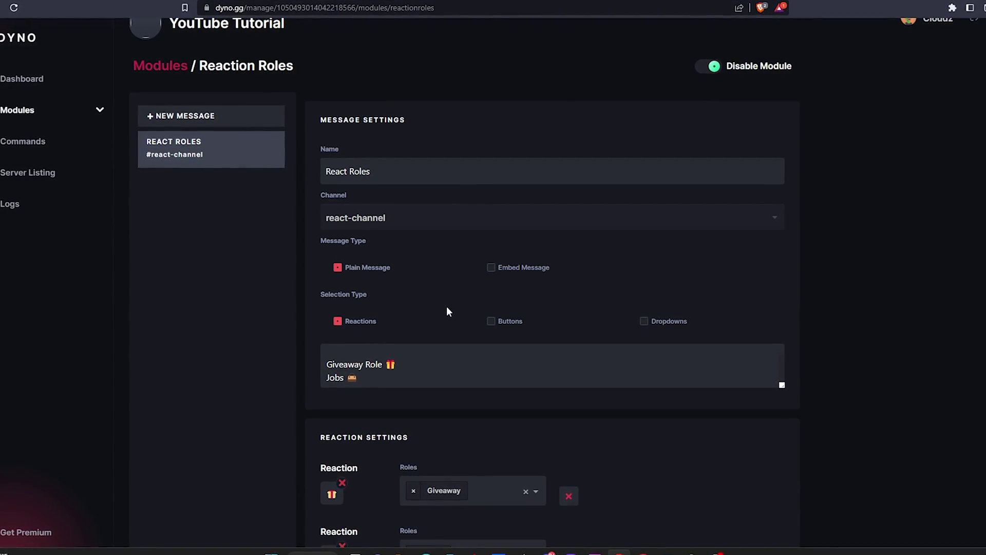
- Scroll through the finished Reaction Roles settings to review them
scroll(399, 364, "up", 2)
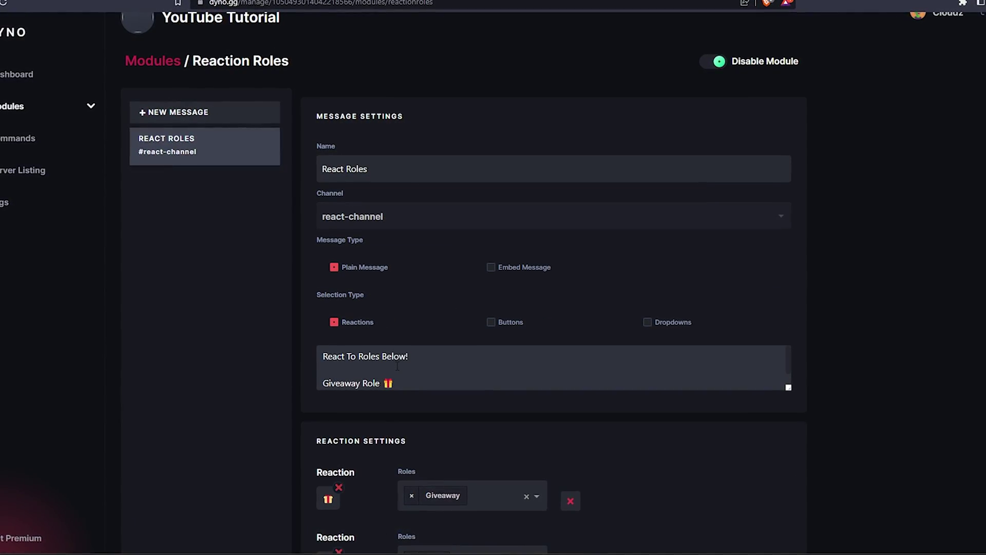
scroll(397, 367, "down", 2)
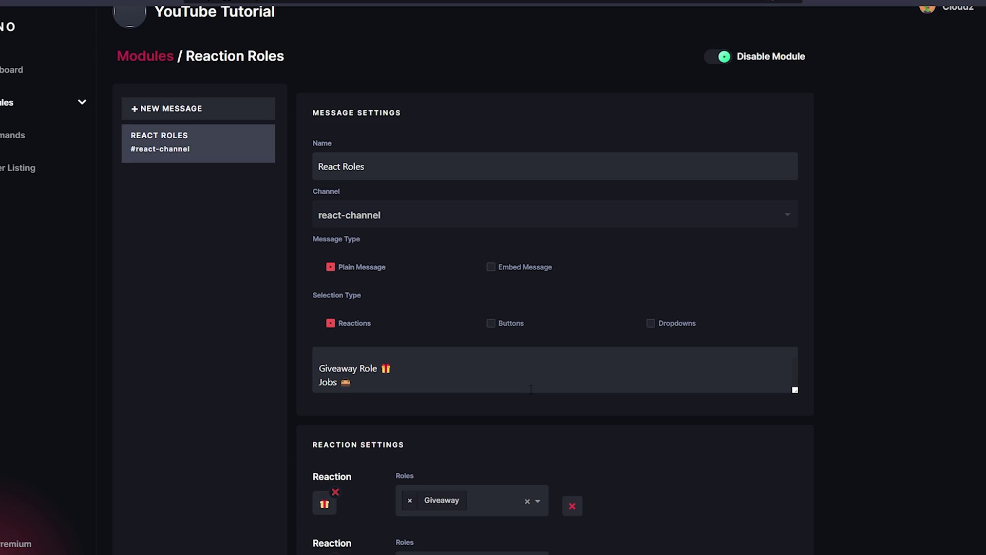